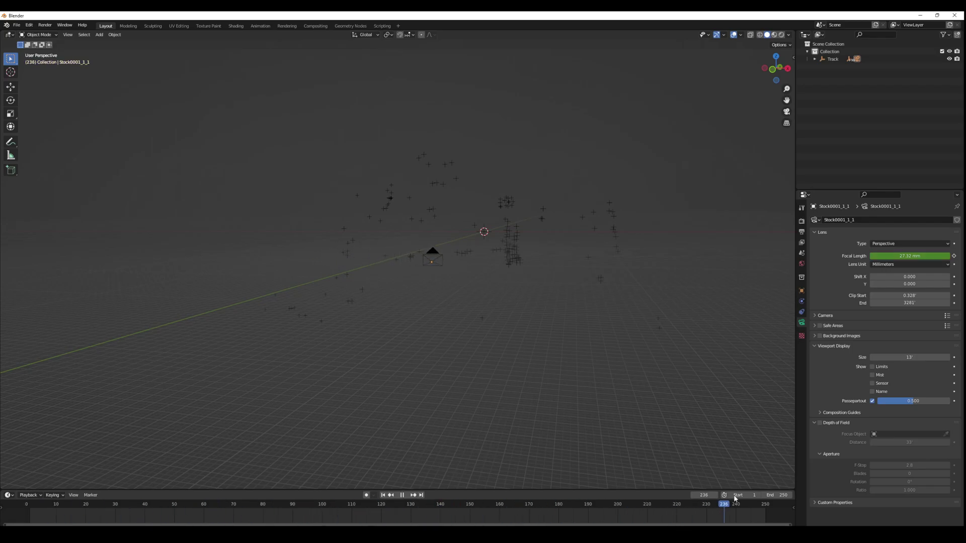
Stop the playback, look through the tracked camera and scrub the timeline back to about frame 94.
key("Escape")
key("KP_0")
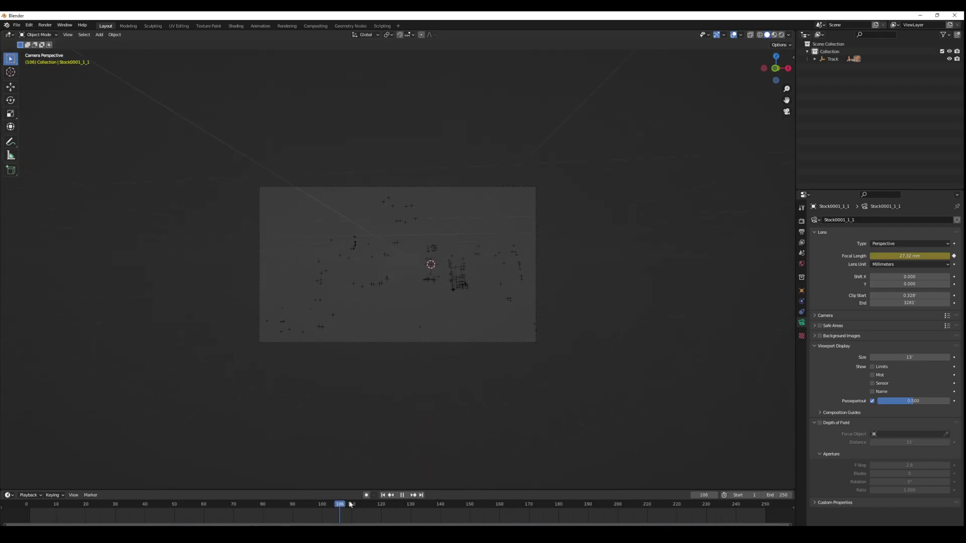
left_click_drag(358, 504, 254, 503)
Show the Stock0001.jpg movie clip as the camera's background at opacity 1.000 and play it back.
left_click(815, 336)
left_click(884, 347)
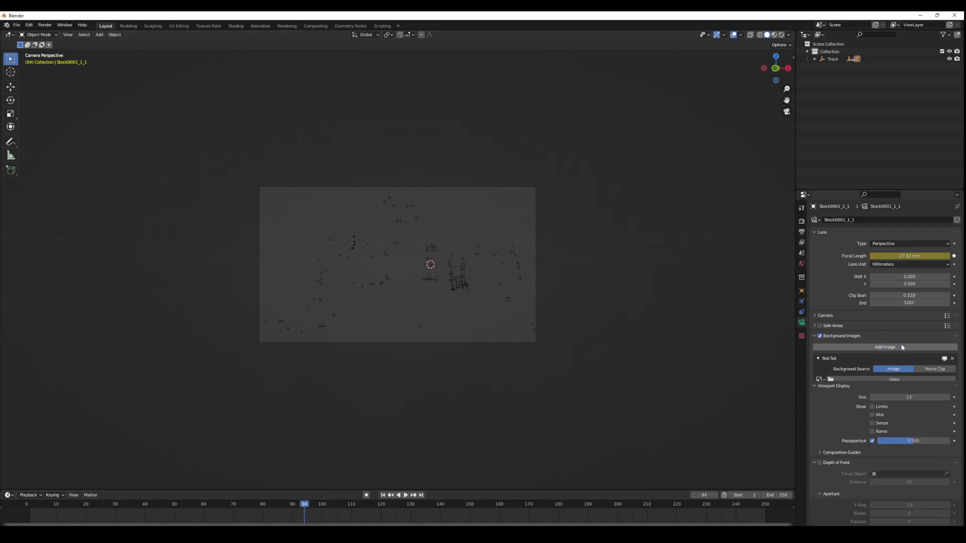
left_click(946, 370)
left_click_drag(908, 446, 950, 444)
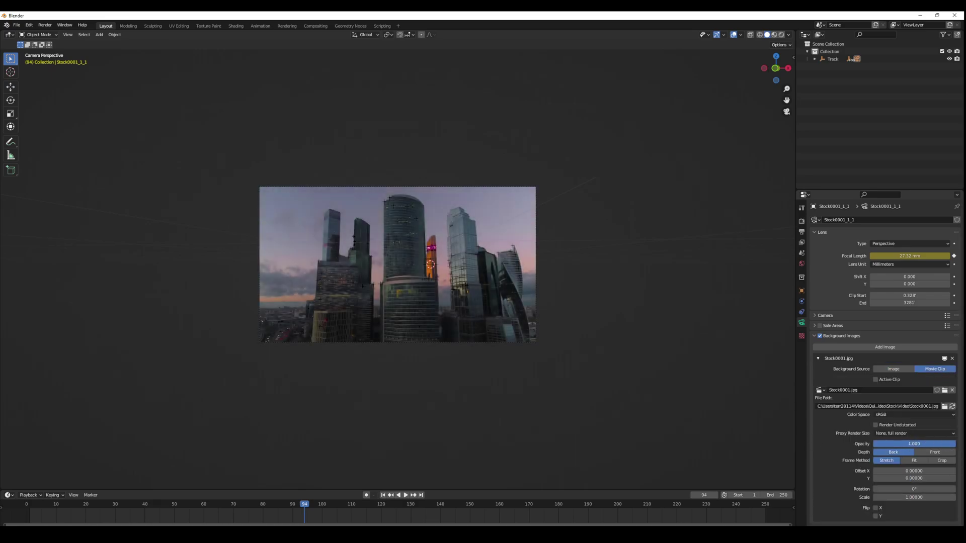
key("space")
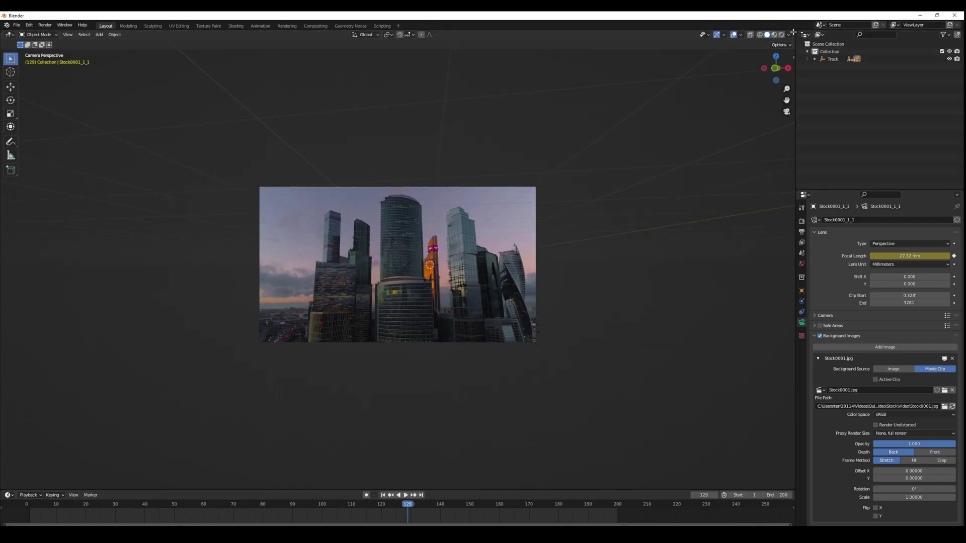
Split the 3D viewport vertically in two, keeping the camera view in one half and a free perspective view in the other.
left_click_drag(792, 32, 426, 65)
scroll(217, 274, "up", 3)
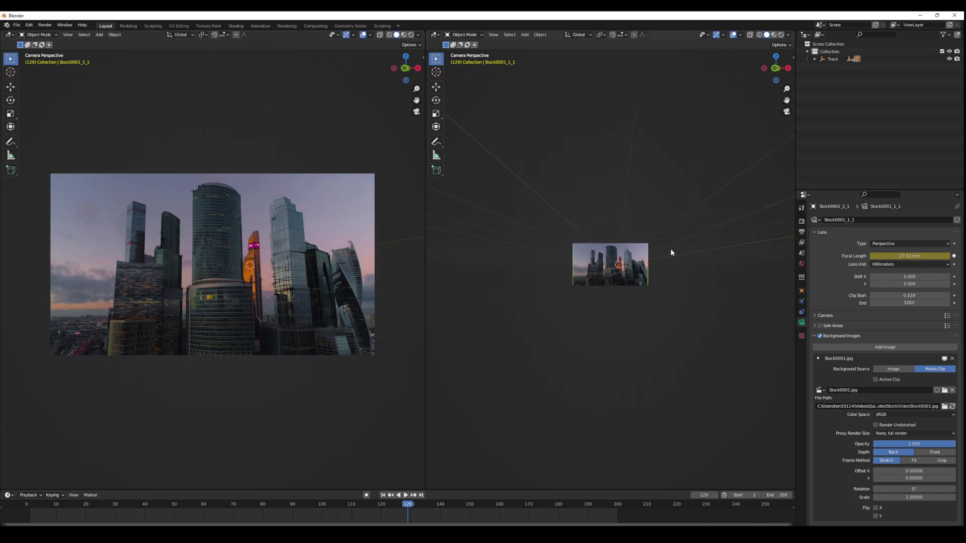
middle_click_drag(669, 249, 657, 263)
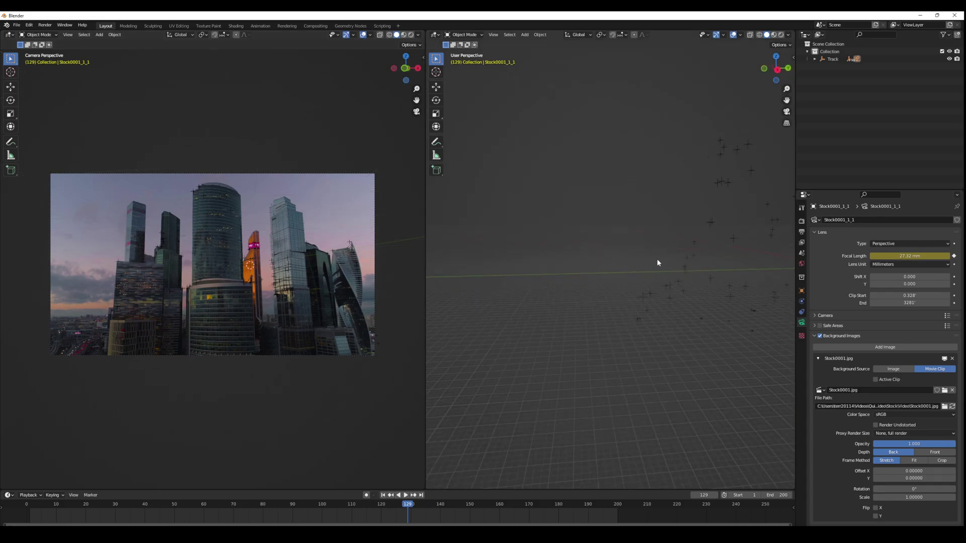
Enlarge the tracking empty on the upper part of the central round tower to about six times its size.
left_click(230, 211)
middle_click_drag(524, 234, 558, 237)
key("s")
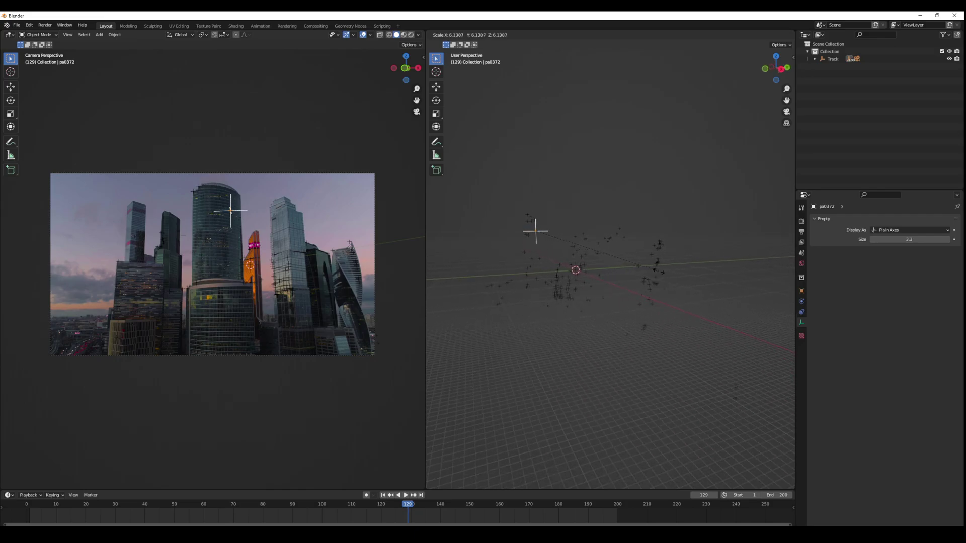
left_click(658, 272)
Enlarge the tracking empty beside the orange tower's pink sign to about six times its size.
scroll(259, 255, "up", 3)
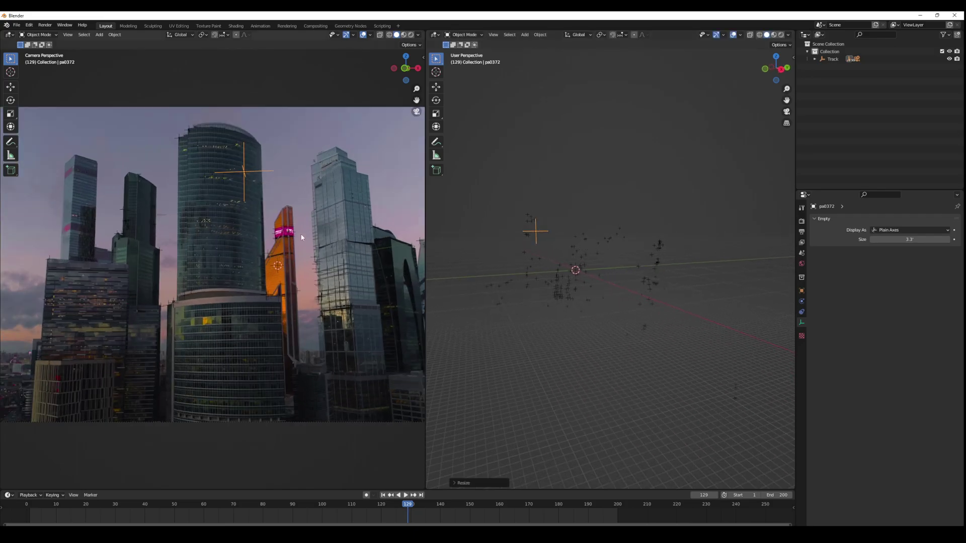
left_click(294, 235)
key("s")
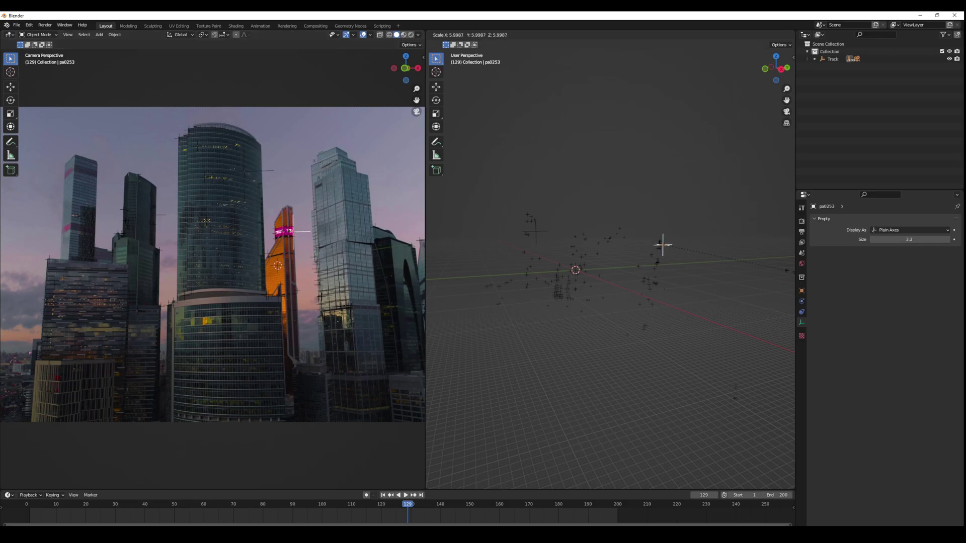
key("Return")
Add a cube at the 3D cursor and scale it up to roughly the orange tower's width in the camera view.
middle_click_drag(583, 253, 619, 252)
left_click(569, 241)
key("KP_3")
scroll(606, 266, "up", 5)
middle_click_drag(560, 279, 606, 280)
scroll(593, 294, "up", 5)
key("shift+a")
left_click(591, 278)
scroll(578, 292, "down", 4)
middle_click_drag(569, 289, 586, 296)
key("s")
left_click(606, 334)
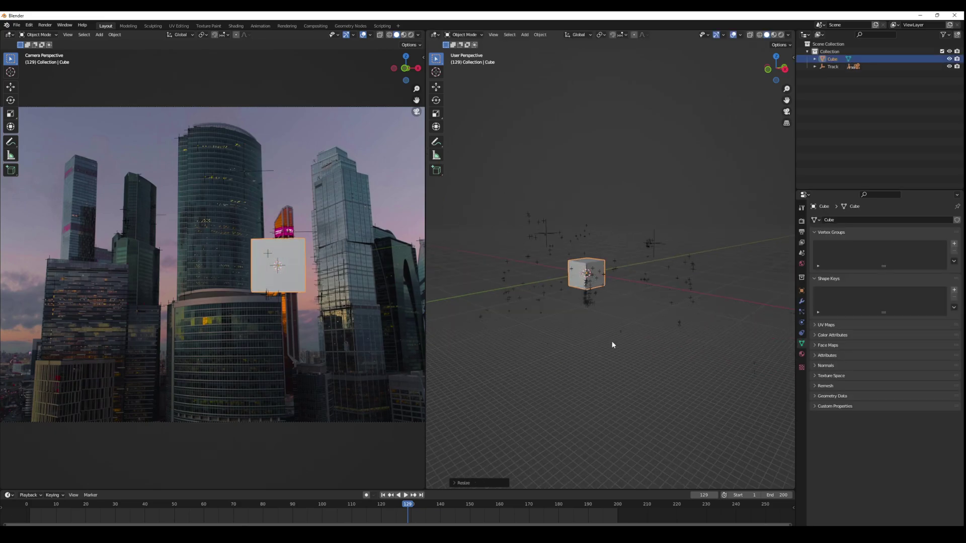
Move the cube in side view to the enlarged front tracking empty, then align it over the central round tower in the camera view.
scroll(606, 287, "down", 2)
key("KP_3")
scroll(578, 257, "up", 3)
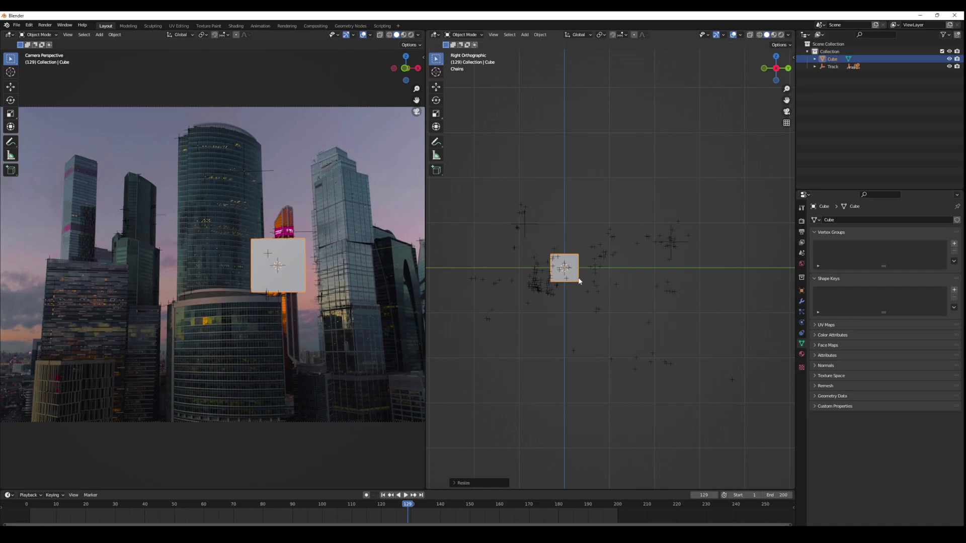
key("g")
left_click(544, 260)
key("g")
left_click(357, 241)
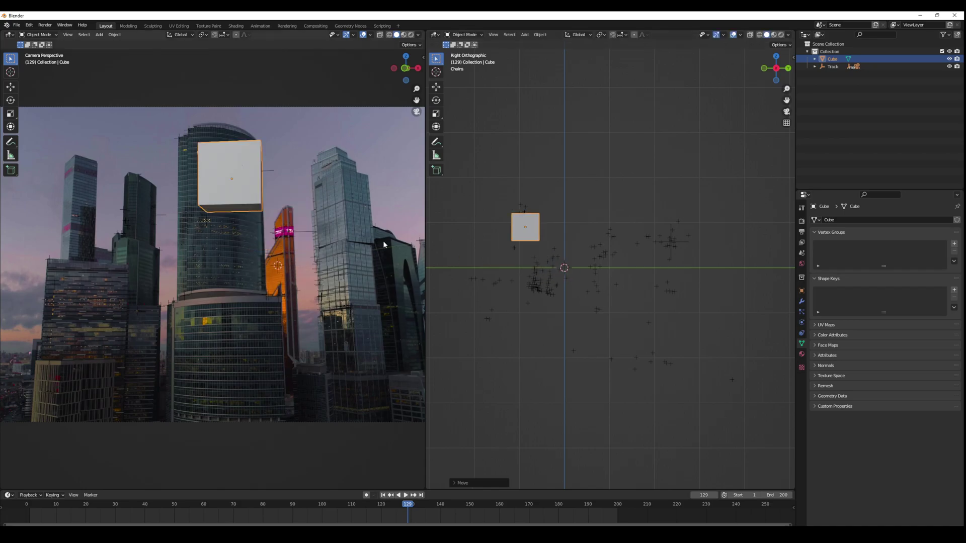
Edit the cube with X-ray on and move its left-side vertices along X to the round tower's left edge.
key("Tab")
key("alt+z")
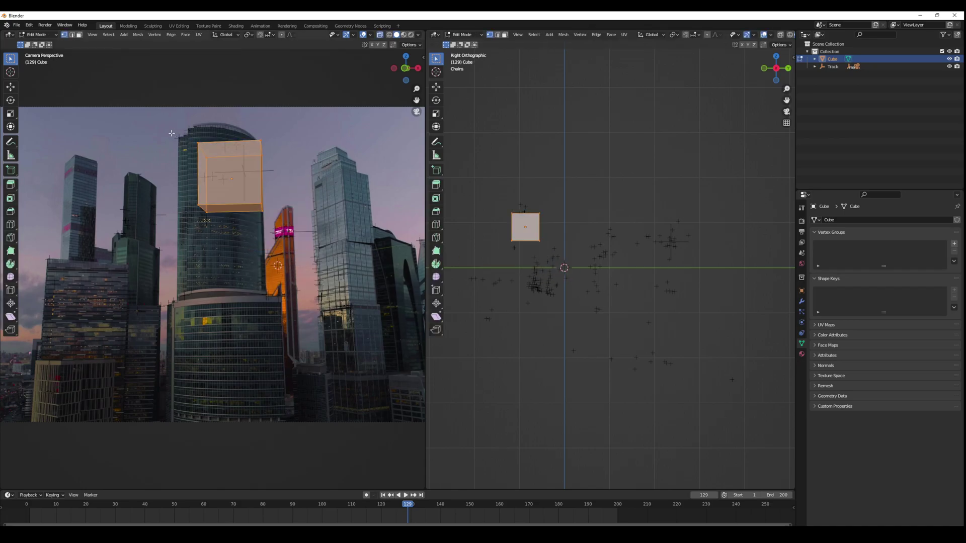
left_click(139, 125)
left_click_drag(138, 124, 218, 244)
key("g")
key("x")
left_click(192, 245)
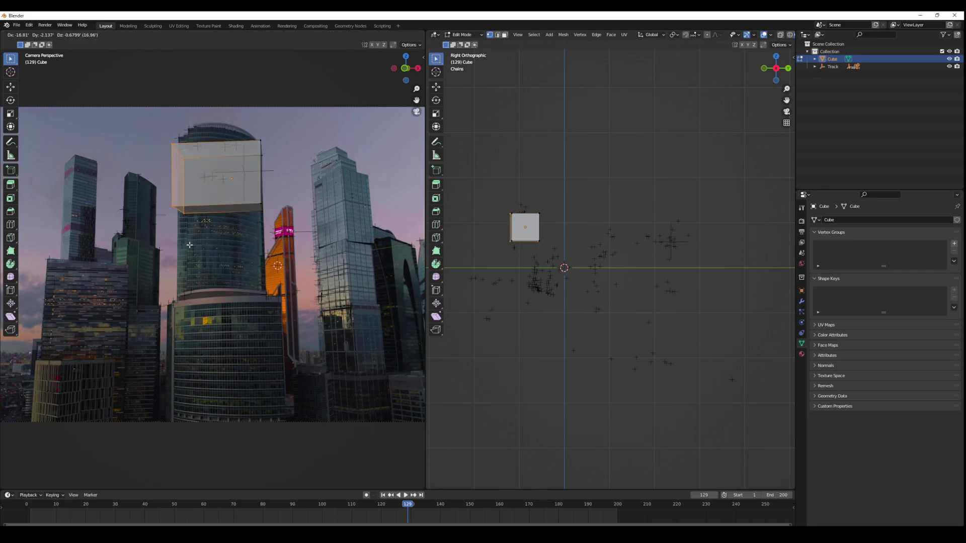
Stretch the cube along Z by raising its top vertices to the tower's roof and lowering its bottom vertices to the wider base section.
left_click_drag(151, 120, 304, 173)
key("g")
key("z")
left_click(304, 153)
left_click_drag(156, 186, 301, 261)
key("g")
key("z")
left_click(325, 426)
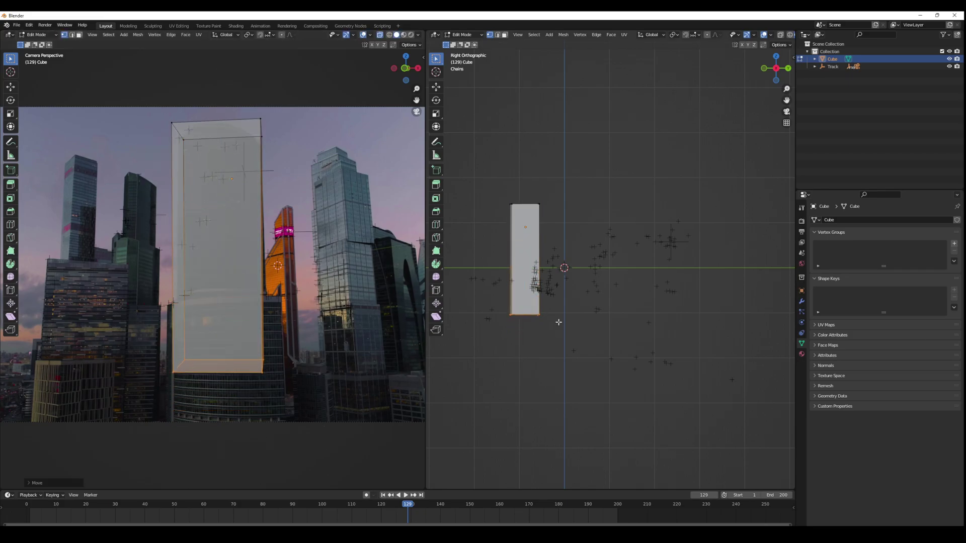
scroll(480, 295, "down", 1)
key("Tab")
Duplicate the tower block and place the copy over the orange tower, at the depth of its enlarged tracking empty.
key("shift+d")
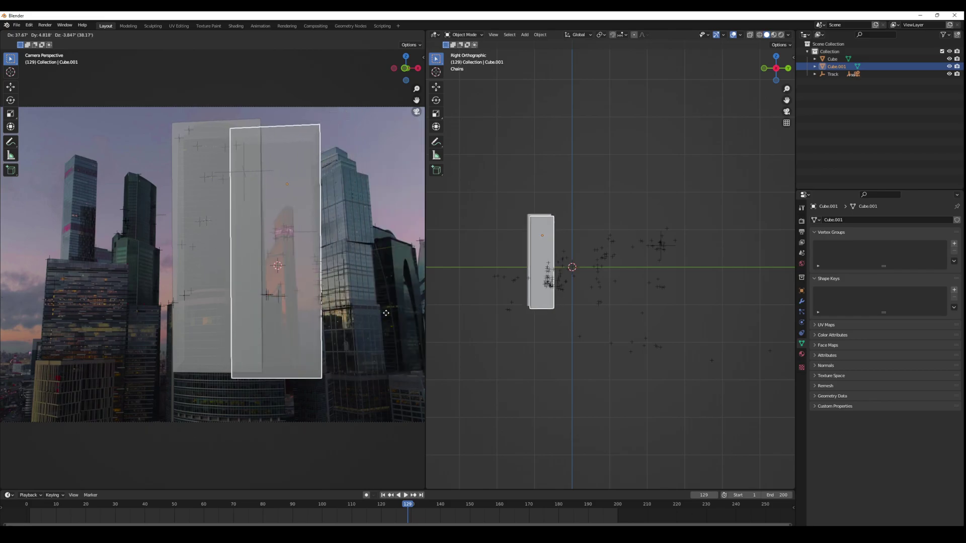
left_click(422, 320)
key("g")
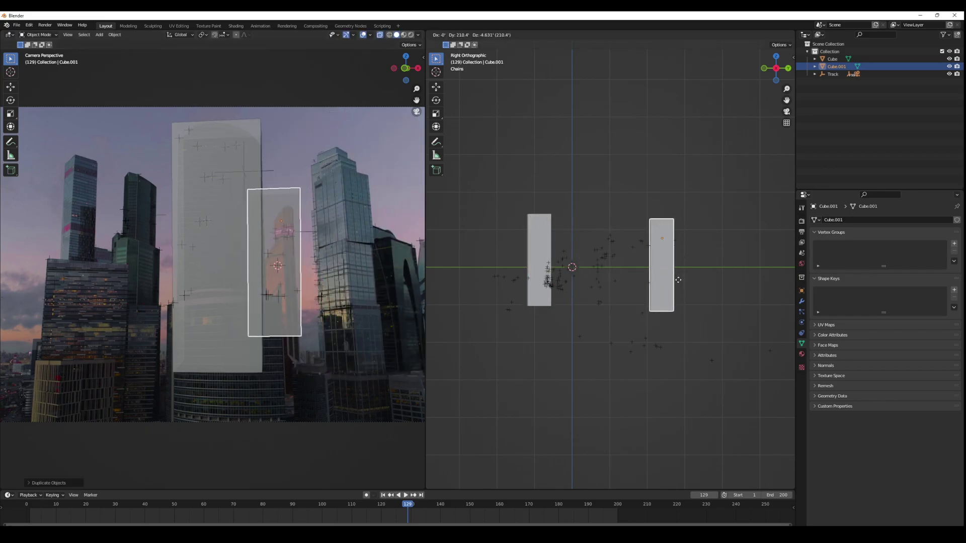
left_click(676, 281)
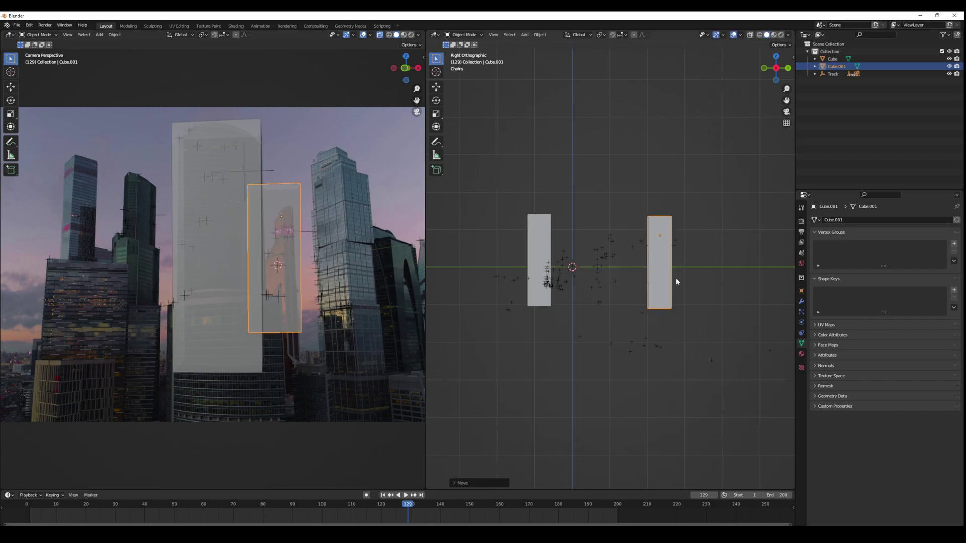
Edit the duplicated block and move its top vertices to follow the orange tower's slanted top.
key("Tab")
left_click(287, 203)
key("g")
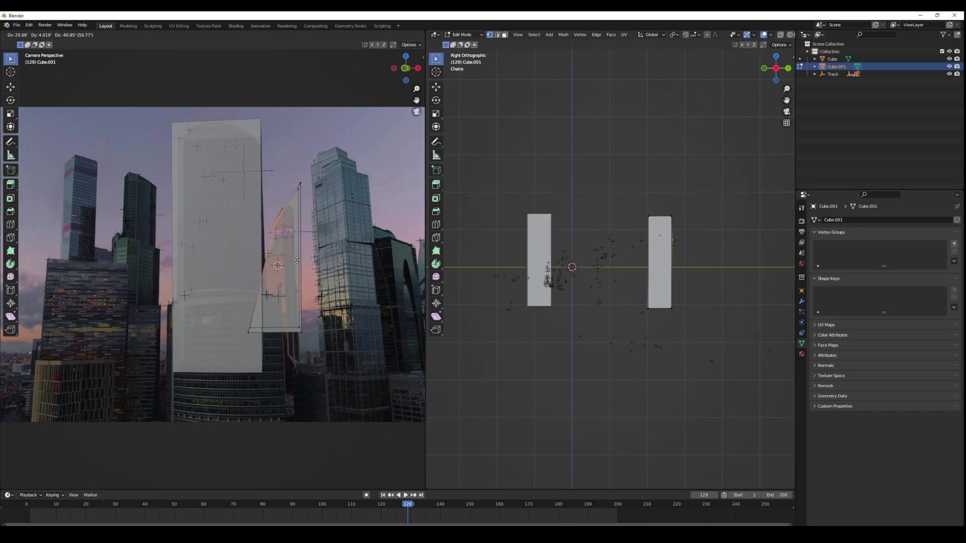
left_click(320, 235)
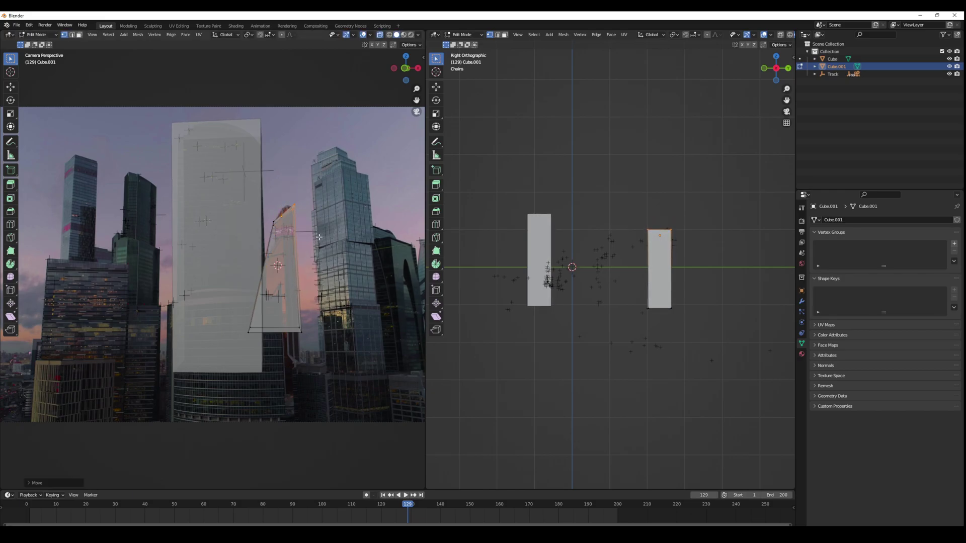
Move the block's bottom vertices in line with the orange tower's sides, and adjust the base height along Z.
left_click(275, 332)
key("g")
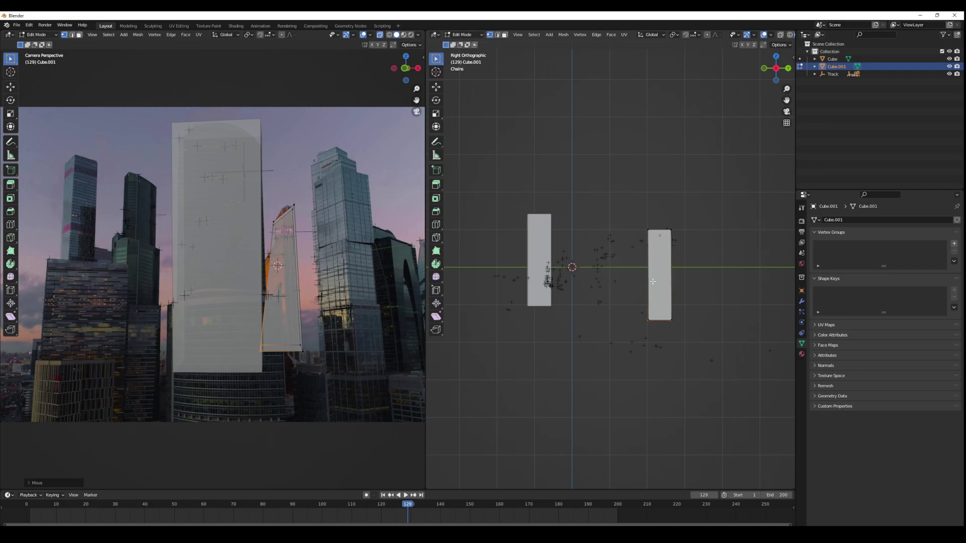
left_click_drag(624, 312, 685, 328)
key("alt+z")
key("g")
key("z")
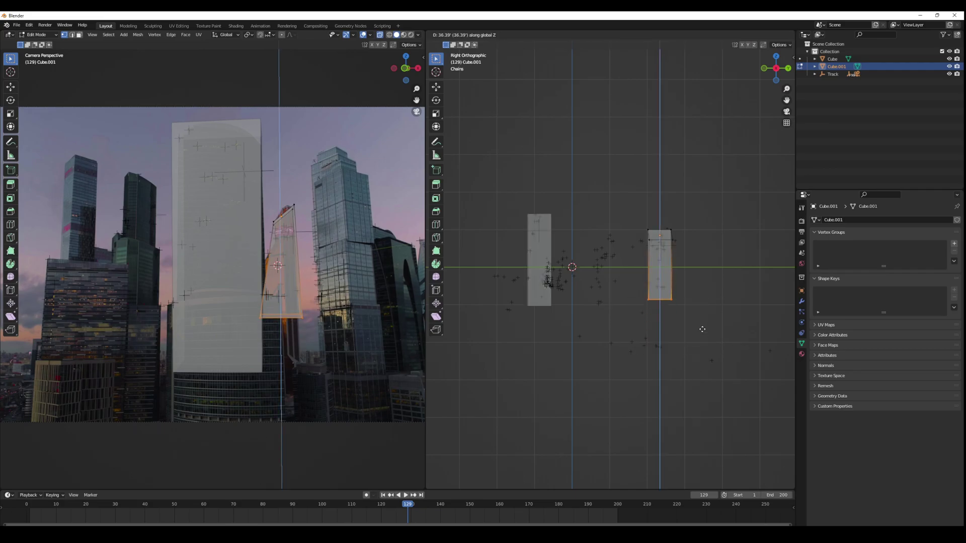
left_click(699, 333)
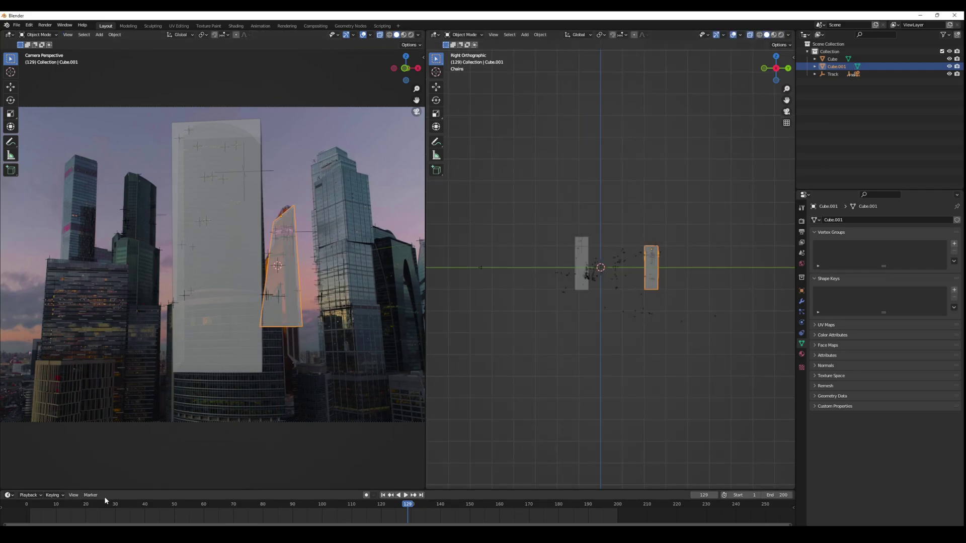
Play the animation from the first frame to check how both blocks stick to their towers.
key("shift+Left")
key("space")
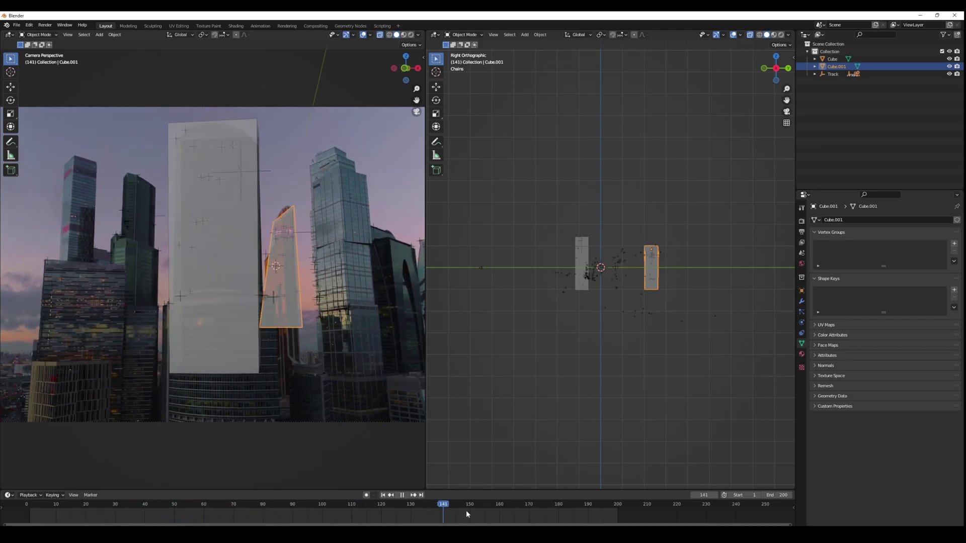
key("space")
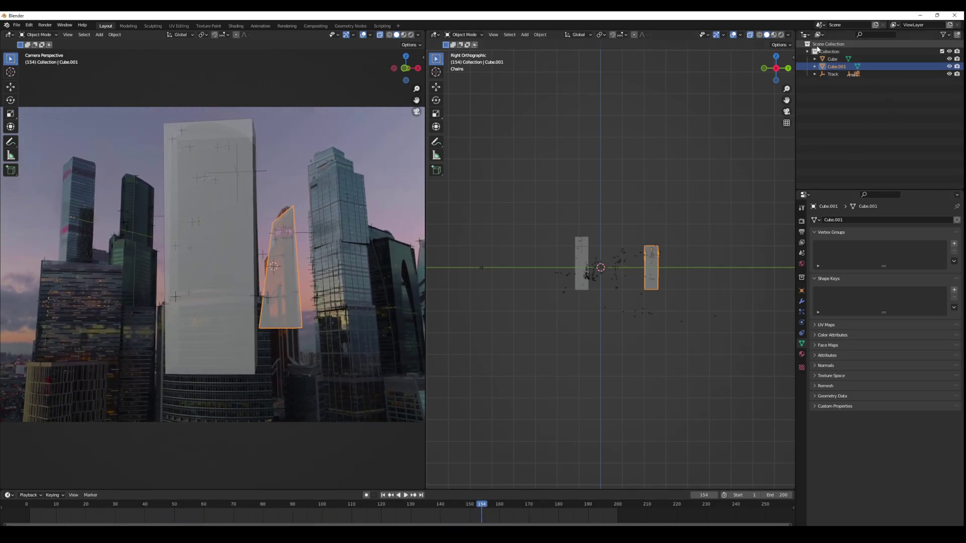
Move Cube and Cube.001 out of Collection to the top level of the Scene Collection.
left_click(847, 115)
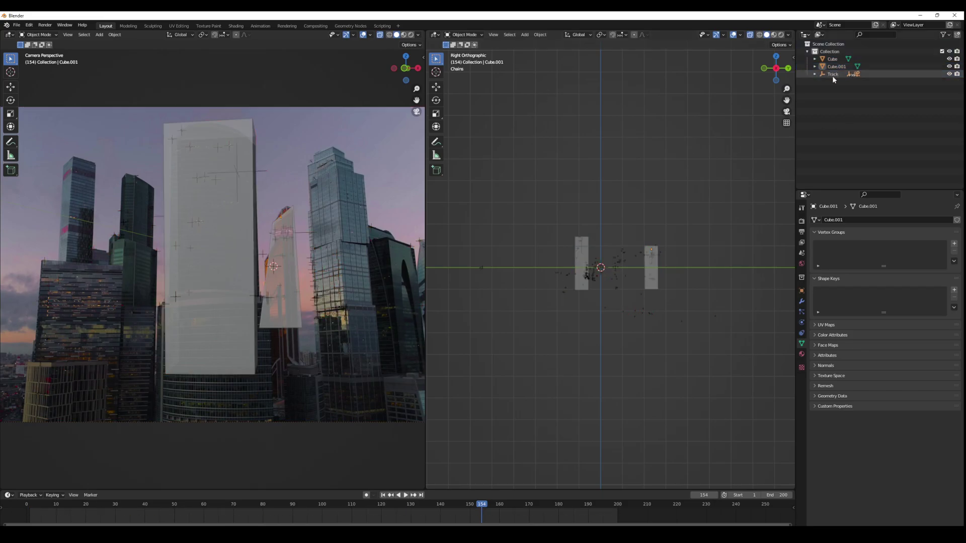
left_click(838, 66)
left_click(834, 60, "ctrl")
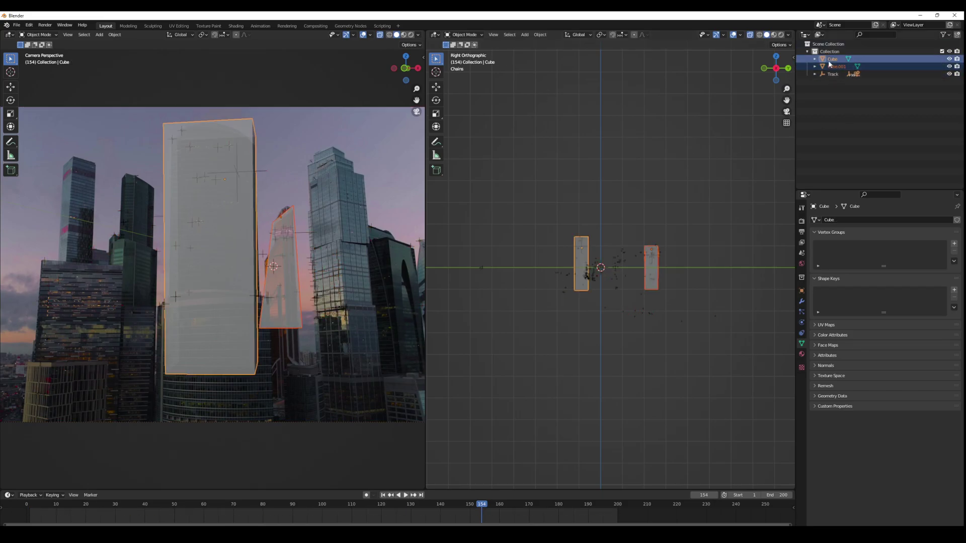
left_click_drag(829, 61, 822, 118)
Select the whole Track hierarchy, set the pivot point to the 3D Cursor and rotate the track by about -5.67° in side view.
left_click(832, 53)
right_click(829, 59)
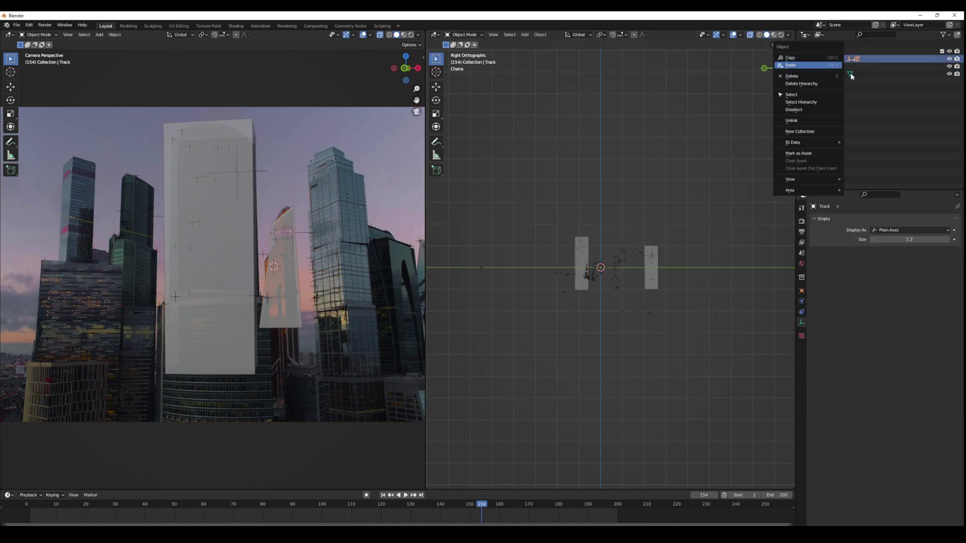
left_click(808, 102)
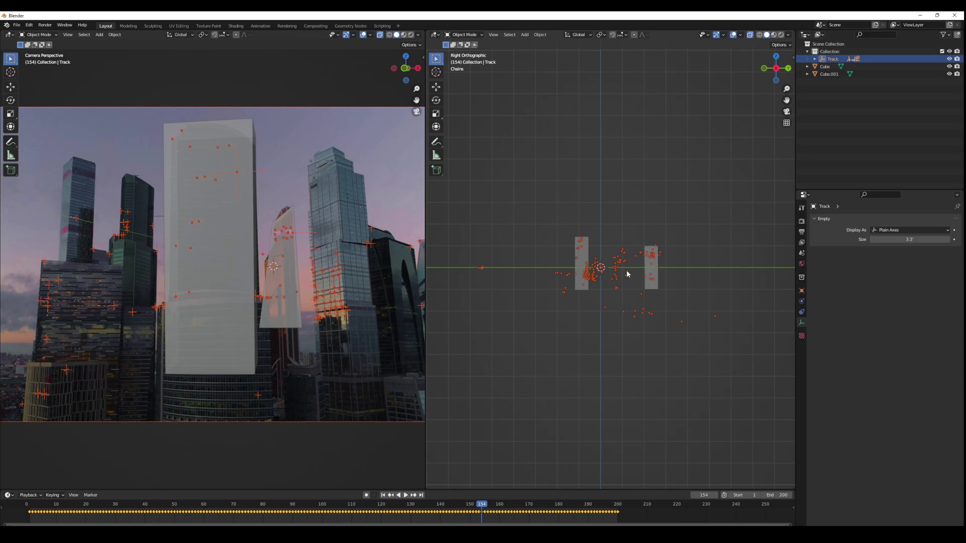
left_click(601, 34)
left_click(611, 52)
key("r")
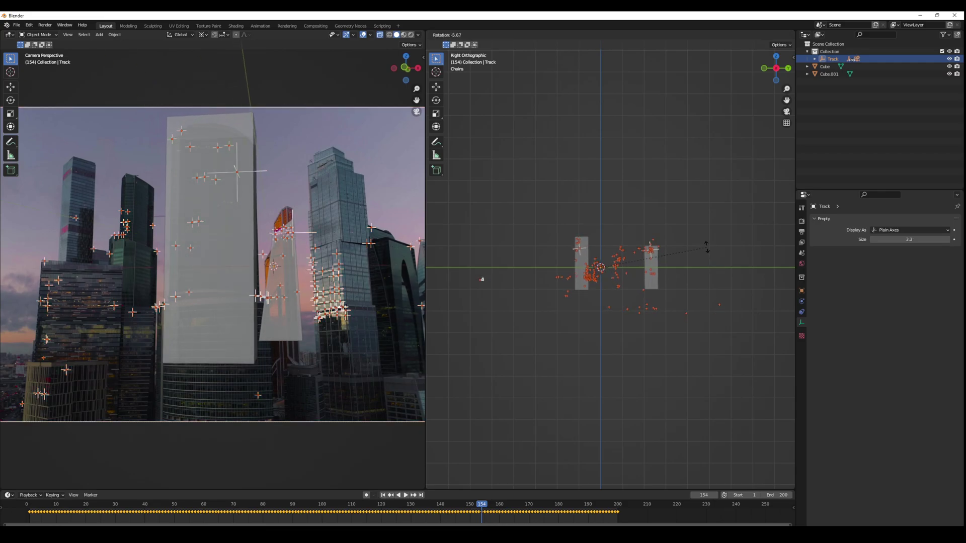
left_click(705, 245)
Move the track and both blocks up along Z until the block bases rest on the ground line, then deselect everything.
key("a")
key("g")
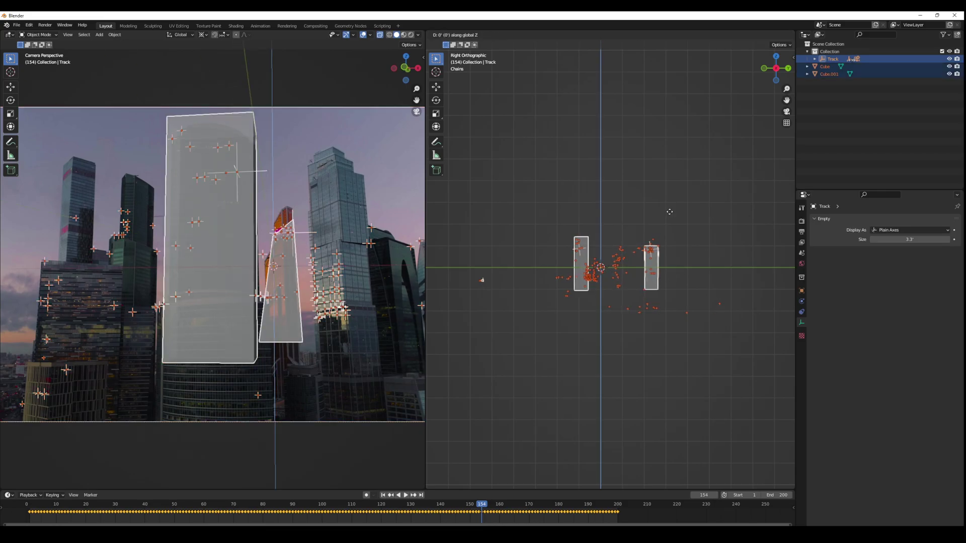
key("z")
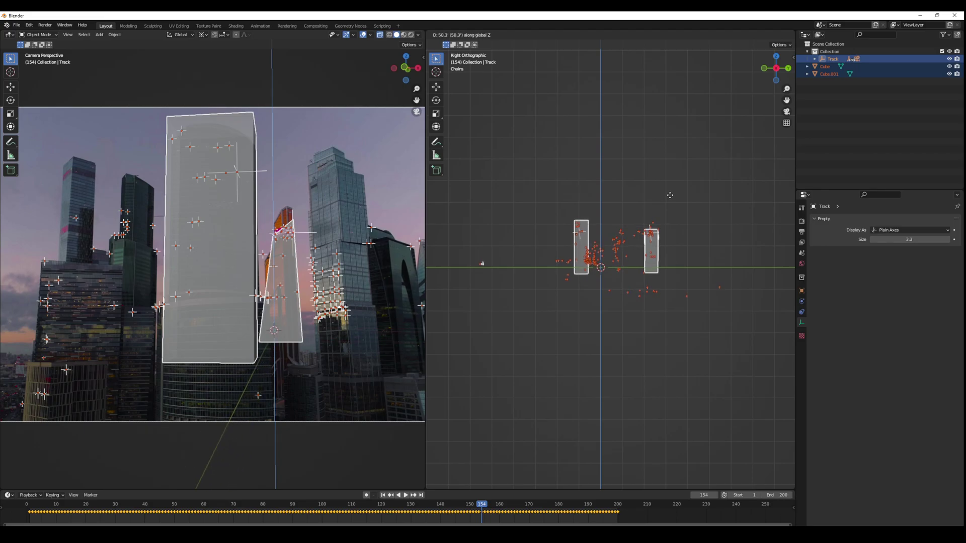
left_click(586, 265)
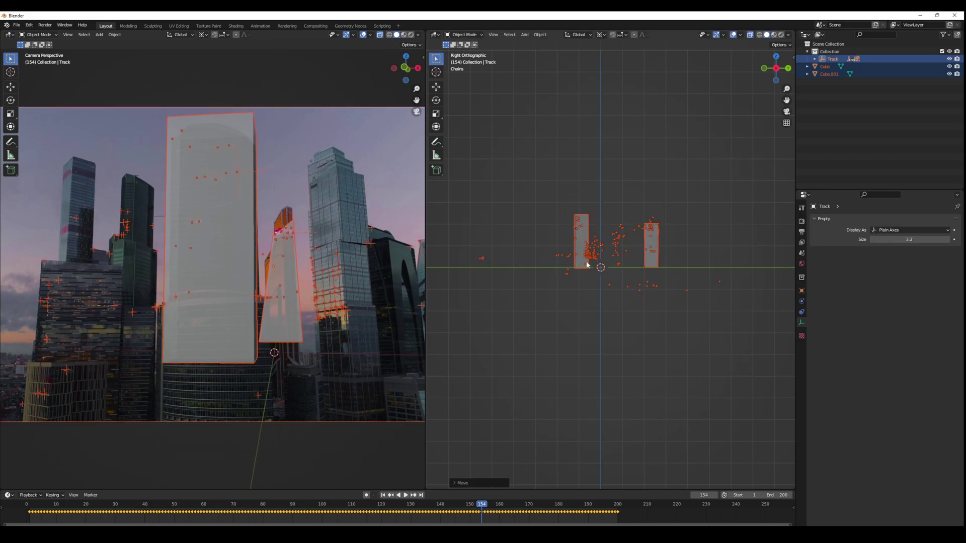
left_click(482, 413)
Scrub the timeline to frame 172 and examine both blocks from an angled view above the ground grid.
left_click_drag(56, 505, 534, 505)
middle_click_drag(579, 259, 652, 307)
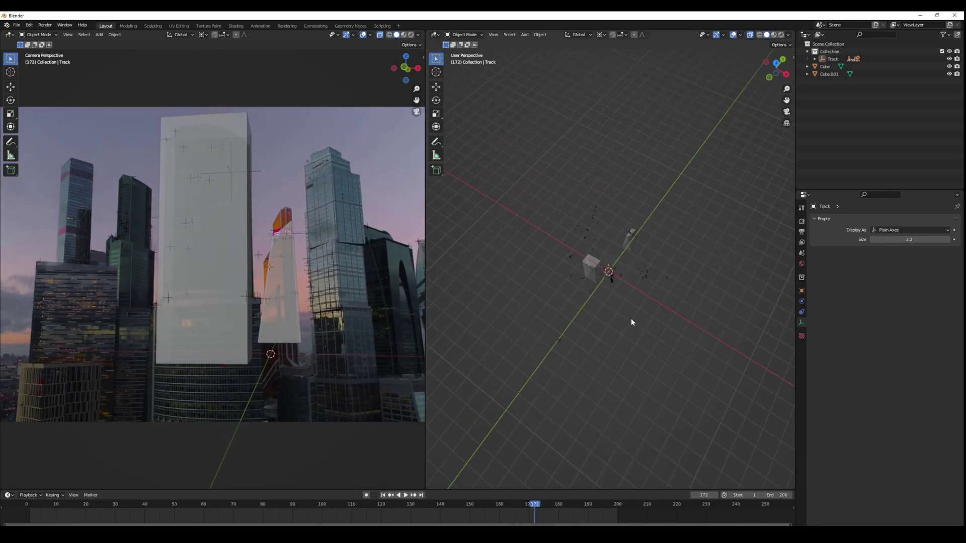
scroll(631, 319, "up", 5)
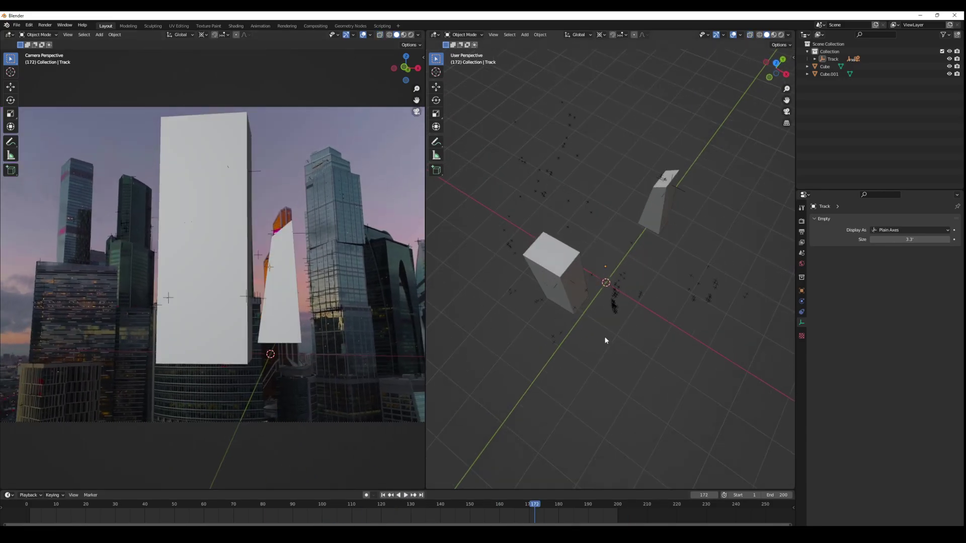
Add a NURBS path at the 3D cursor and move its control points off the ground in side and front view.
middle_click_drag(614, 344, 631, 309)
key("shift+a")
left_click(635, 338)
key("Tab")
key("KP_3")
key("g")
key("KP_1")
key("g")
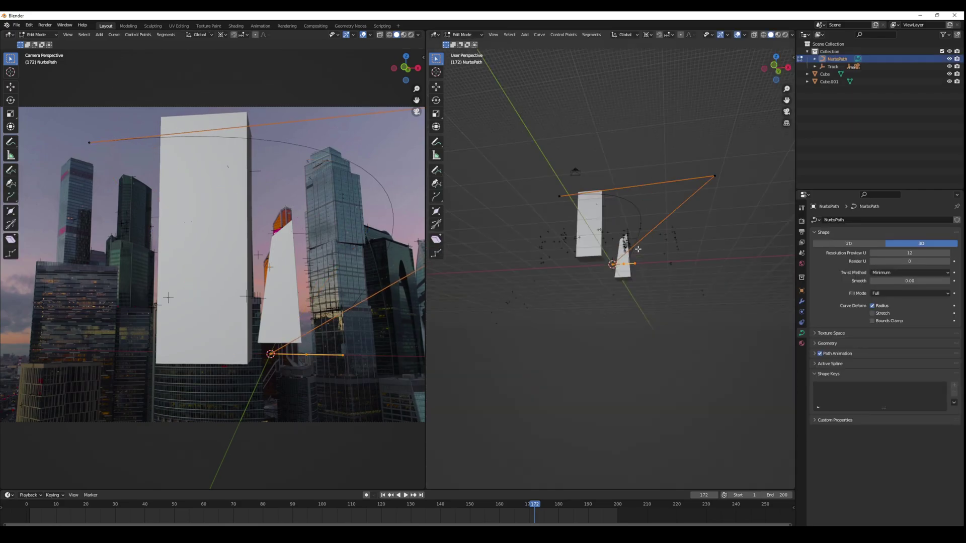
Reposition the path's control points in front view so the curve bends around the tall block.
key("g")
middle_click_drag(595, 214, 610, 267)
key("KP_1")
key("g")
left_click(709, 257)
Move the path's front end point in top view, adjust its height in front view and leave Edit Mode.
middle_click_drag(709, 257, 578, 232)
key("KP_7")
key("g")
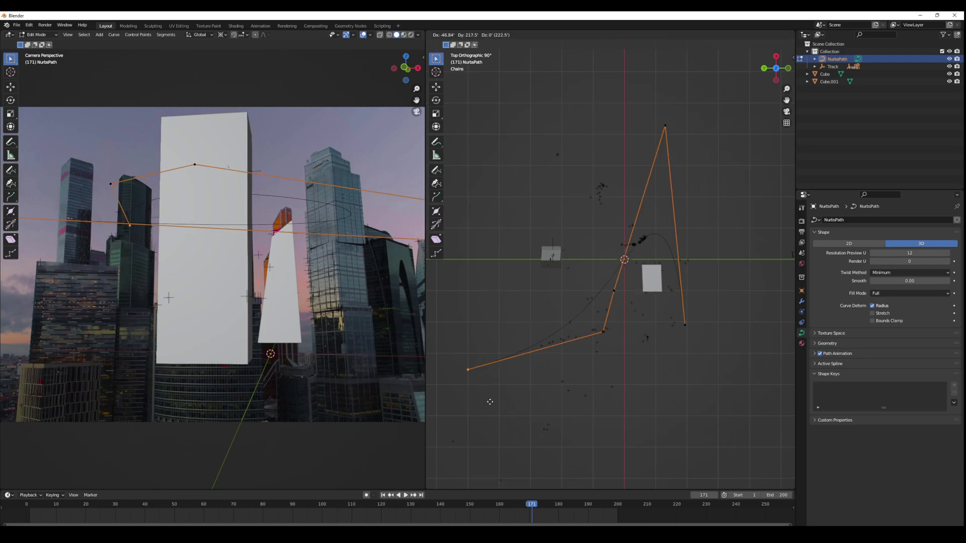
left_click(477, 384)
key("KP_1")
key("g")
left_click(523, 282)
key("Tab")
Add a UV sphere at the 3D cursor and scale it up uniformly.
middle_click_drag(644, 251, 671, 282)
key("shift+a")
mouse_move(670, 280)
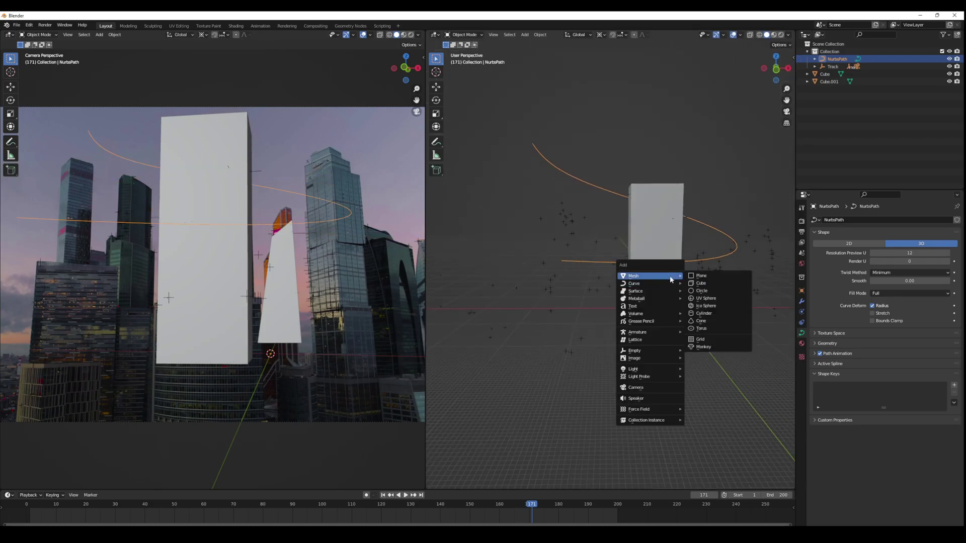
left_click(714, 300)
middle_click_drag(716, 300, 640, 296)
key("s")
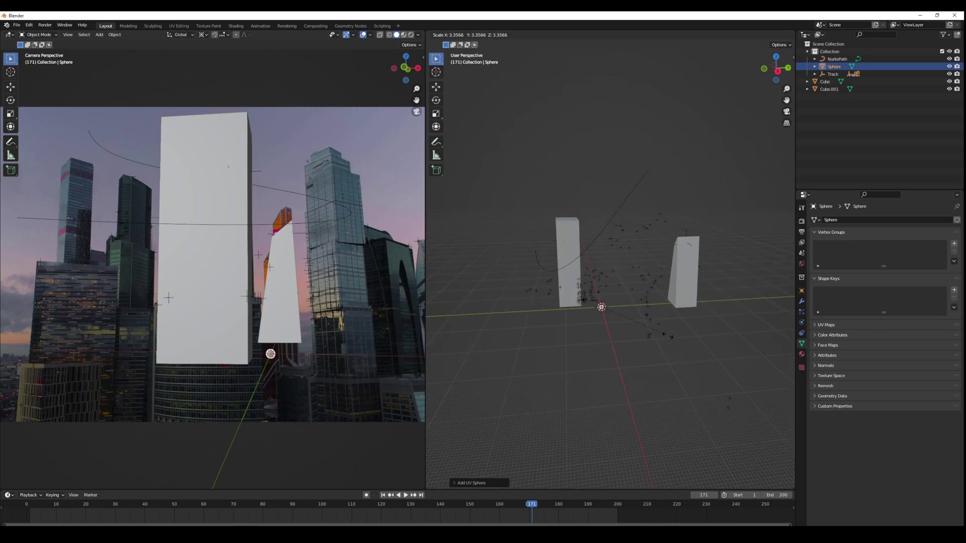
left_click(687, 328)
Flatten the sphere along Z to about 0.38 into a saucer shape.
scroll(686, 328, "down", 1)
key("s")
key("z")
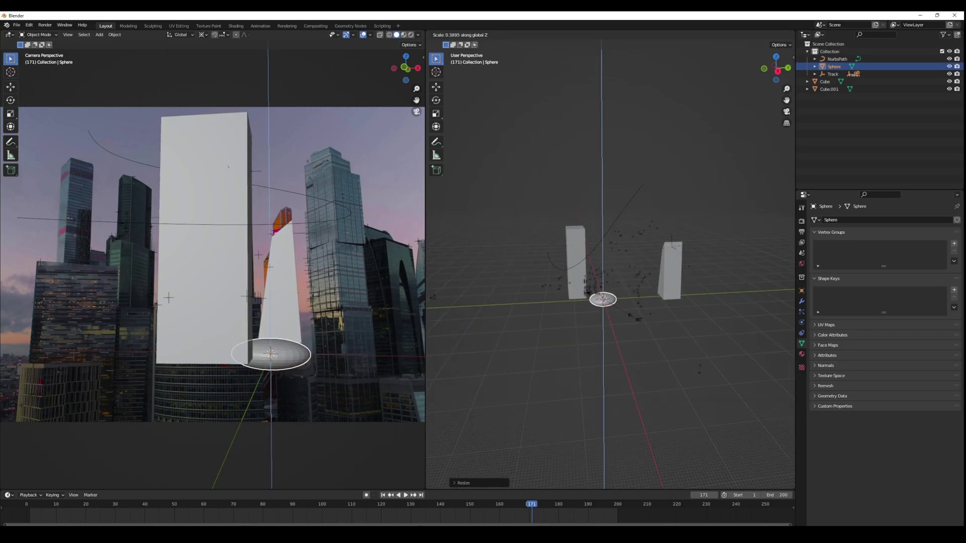
left_click(616, 314)
Move the flattened sphere to the front end of the path, aligning it in front view and top view.
scroll(616, 313, "down", 3)
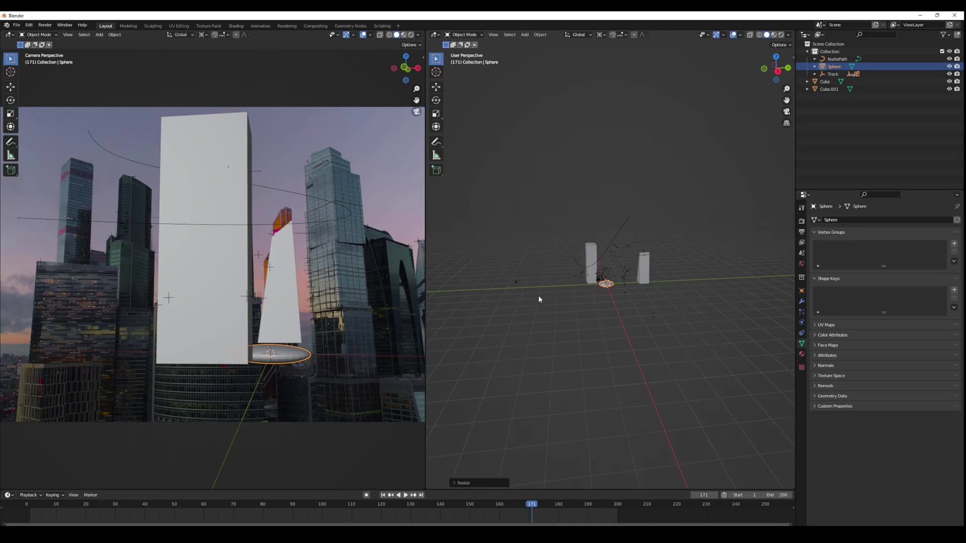
key("KP_1")
scroll(667, 283, "up", 4)
scroll(637, 285, "up", 3)
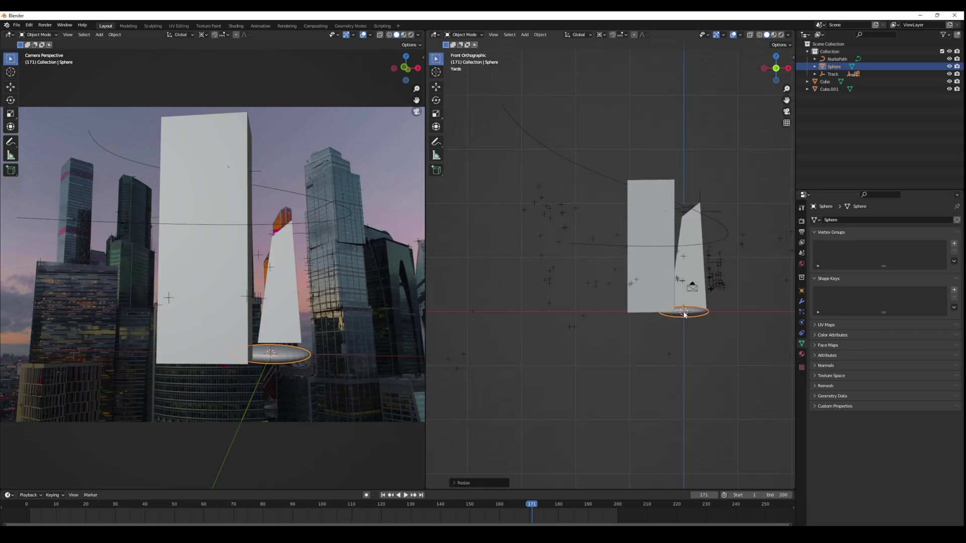
key("g")
left_click(576, 243)
middle_click_drag(576, 244, 601, 261)
key("KP_7")
key("g")
left_click(602, 446)
Parent the sphere to the NURBS path with the Follow Path option.
middle_click_drag(609, 391, 614, 314)
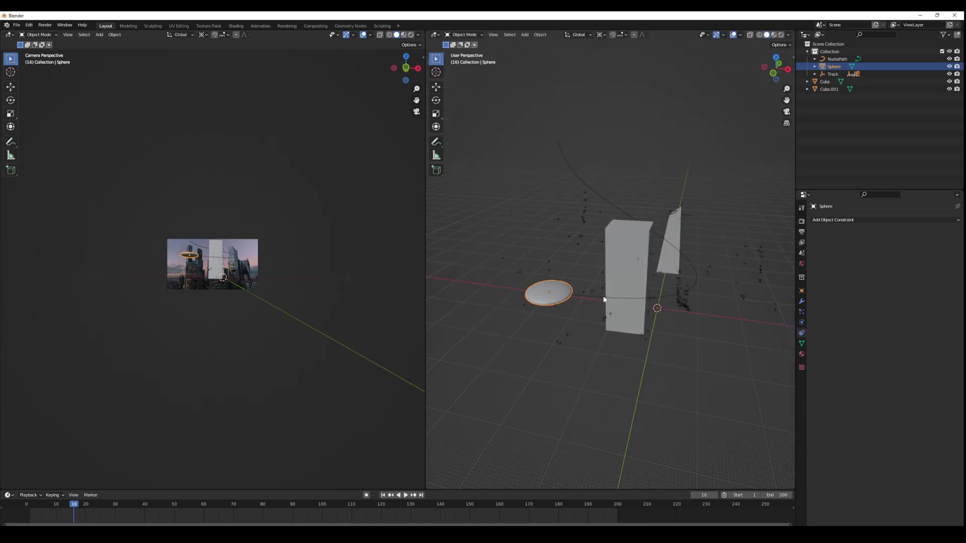
left_click(603, 298, "shift")
key("ctrl+p")
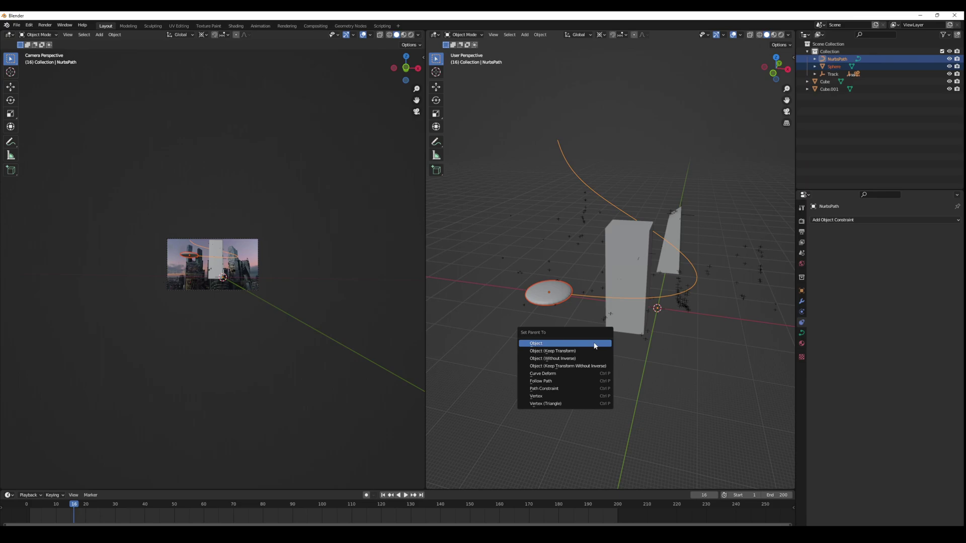
left_click(571, 381)
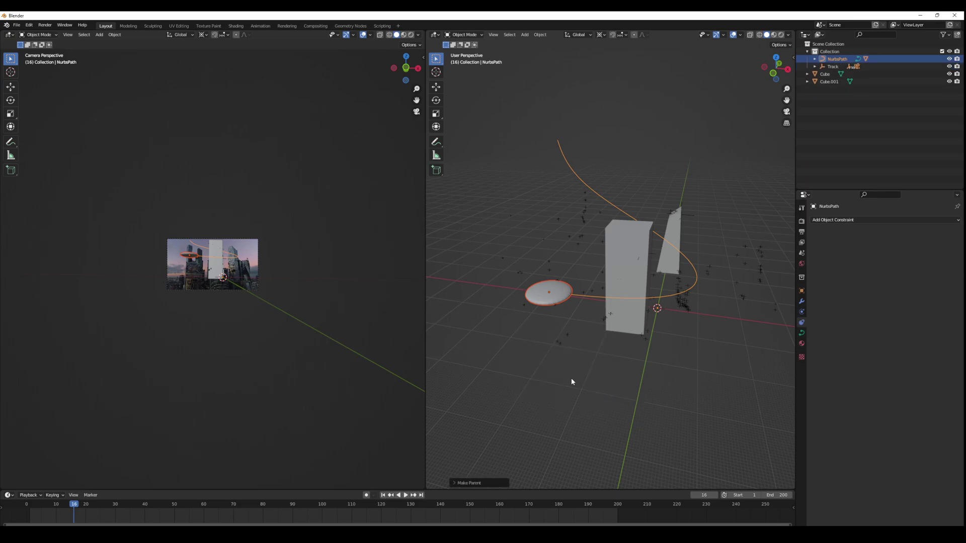
Play back the animation to check how the sphere travels along the path.
mouse_move(53, 505)
left_mouse_down()
mouse_move(33, 507)
mouse_move(65, 517)
left_mouse_up()
key("shift+Left")
key("space")
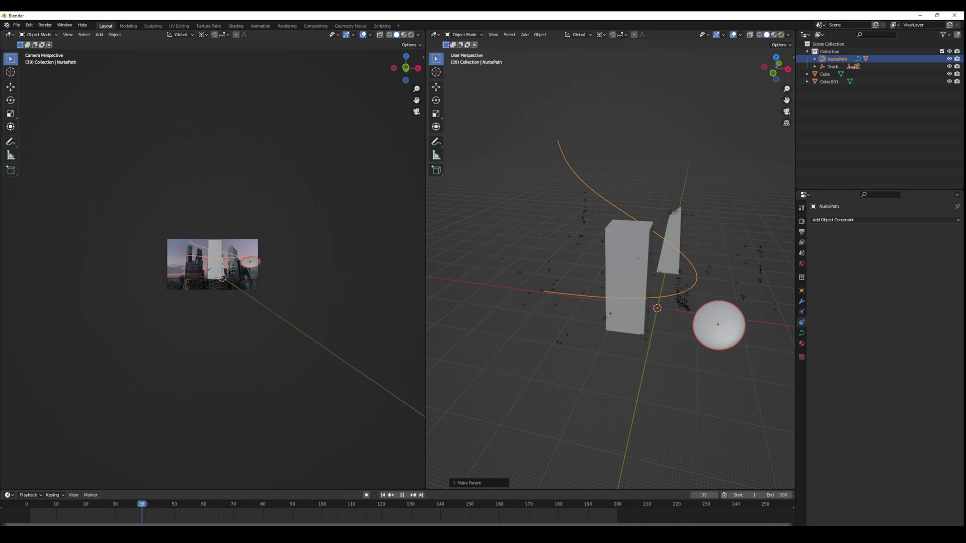
key("space")
mouse_move(121, 507)
left_mouse_down()
mouse_move(96, 507)
mouse_move(106, 506)
left_mouse_up()
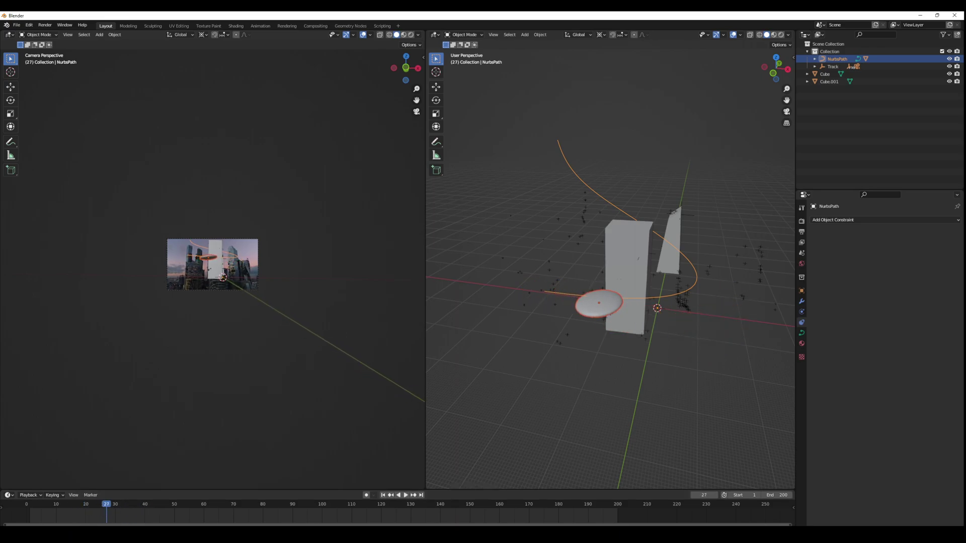
key("space")
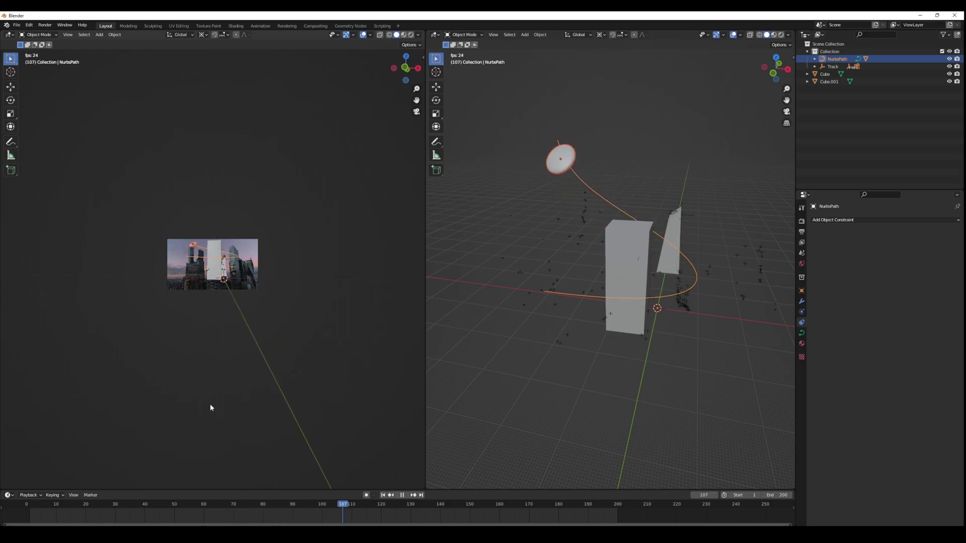
key("space")
Deselect everything, replay the animation in the camera view and set the scene's end frame to 140.
scroll(290, 244, "up", 5)
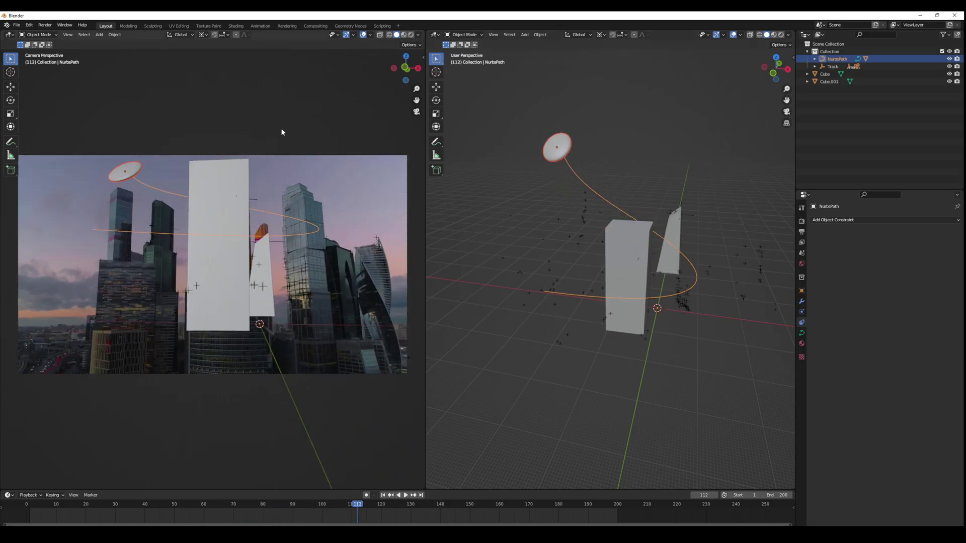
left_click(280, 127)
left_click(36, 508)
key("space")
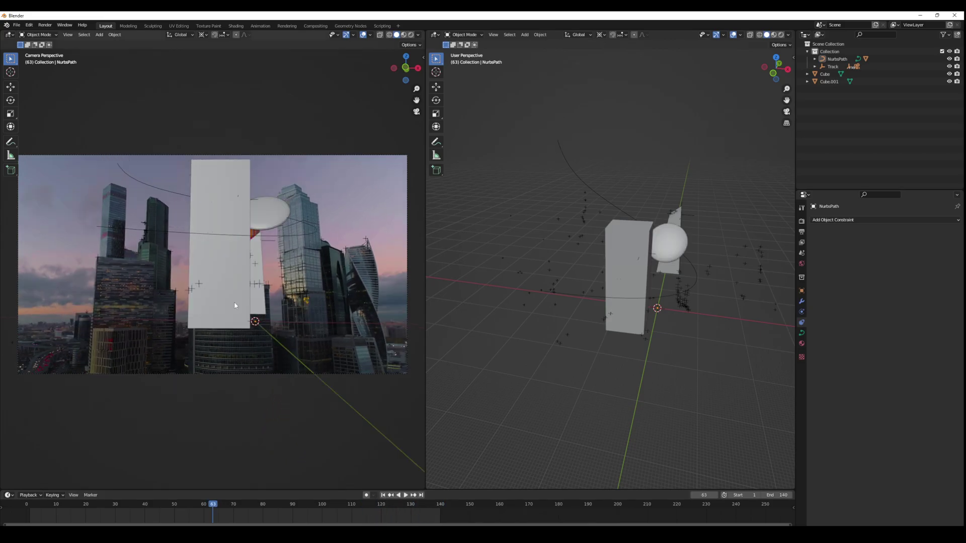
Select both stand-in blocks and move them into a new collection named ref.
left_click_drag(181, 151, 344, 212)
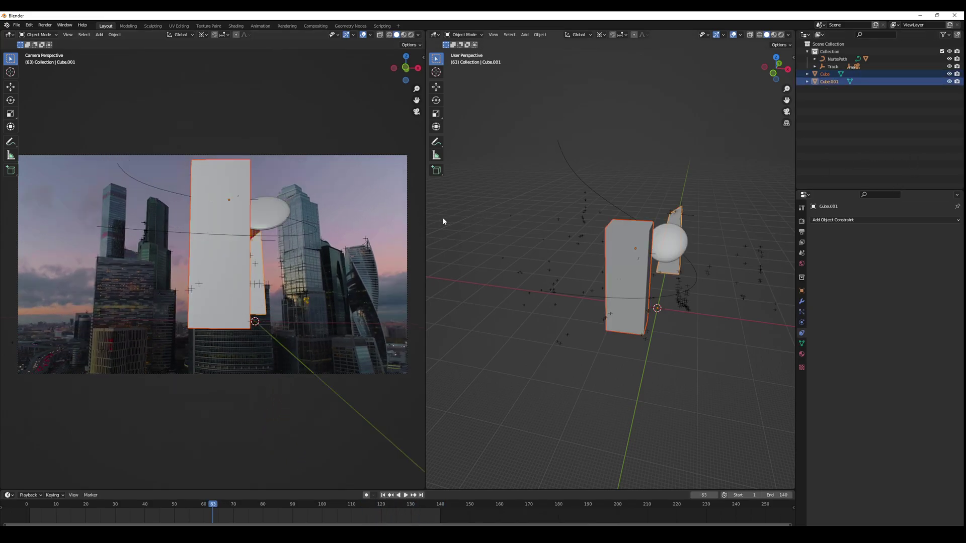
key("m")
left_click(370, 230)
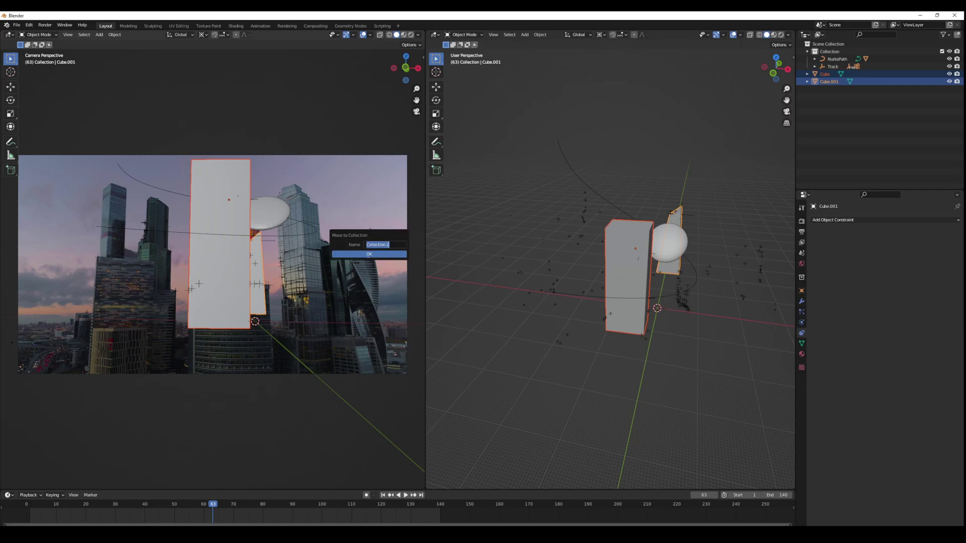
key("Return")
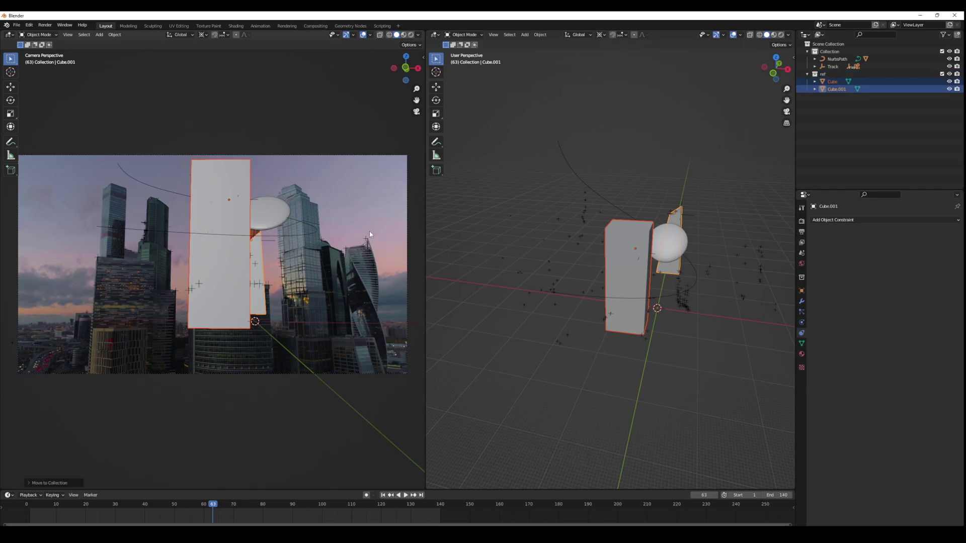
Hide the ref collection with the blocks and switch the camera view to rendered shading.
left_click(949, 89)
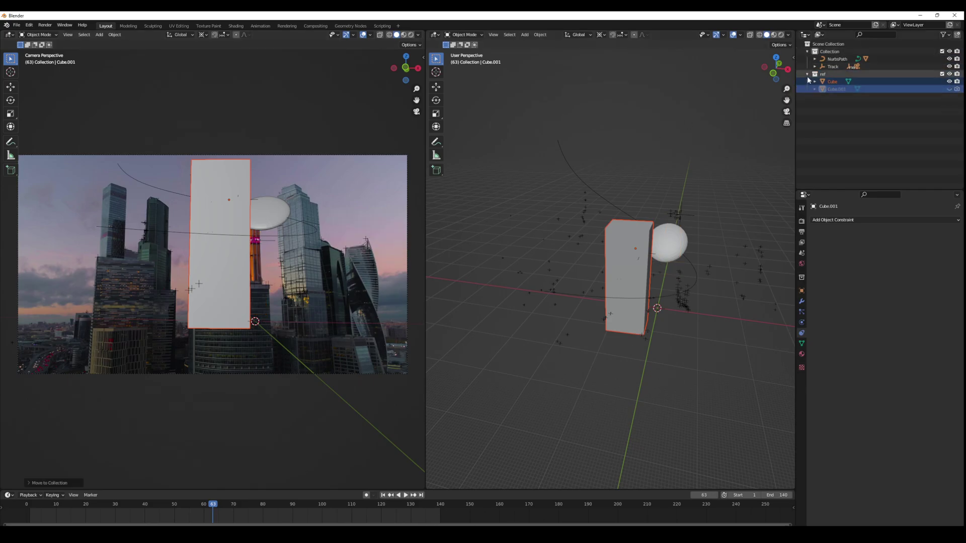
left_click(808, 74)
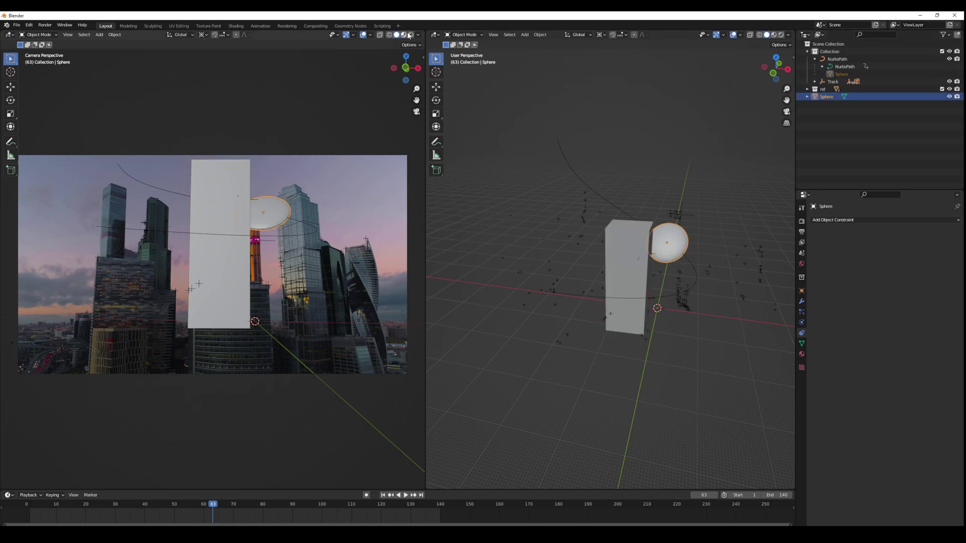
left_click(410, 34)
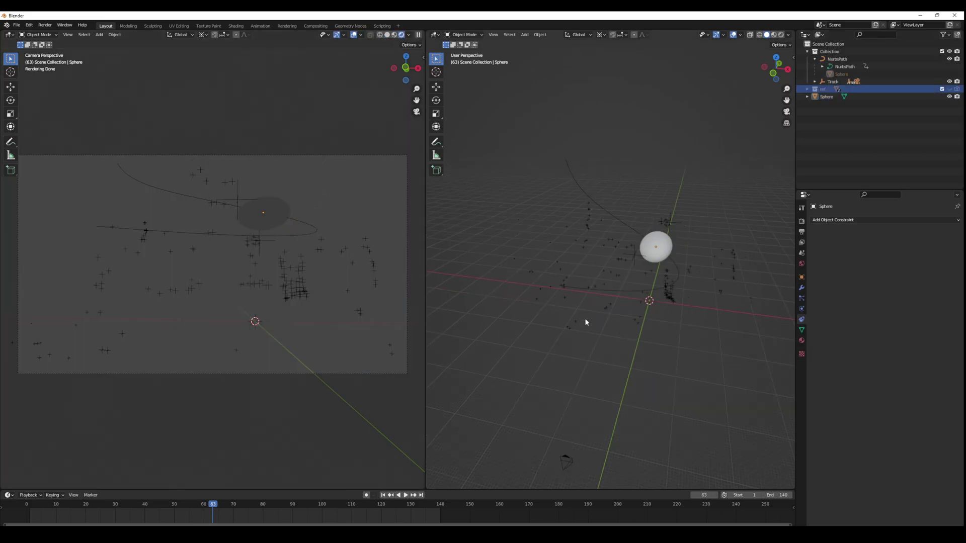
Add a Sun light and move it above and to the side of the sphere in front view.
key("shift+a")
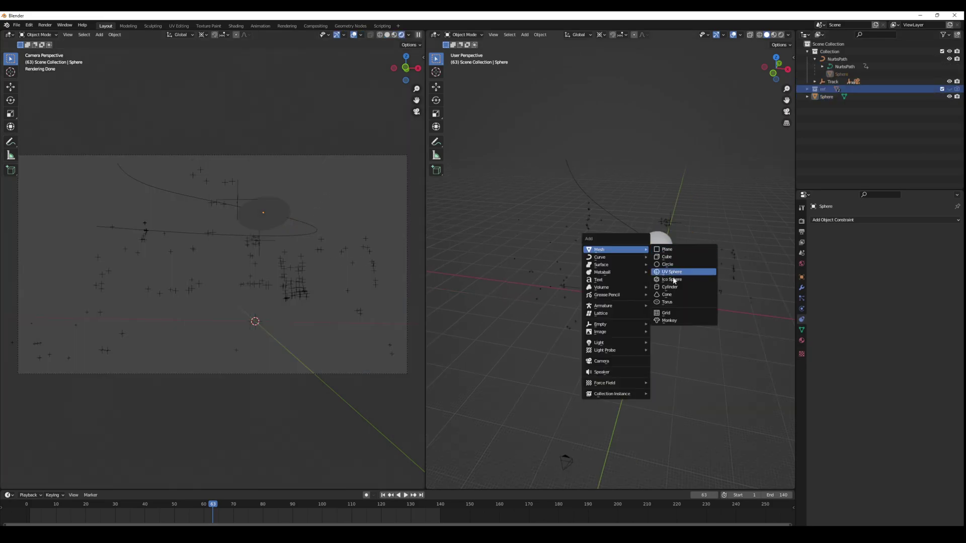
mouse_move(615, 342)
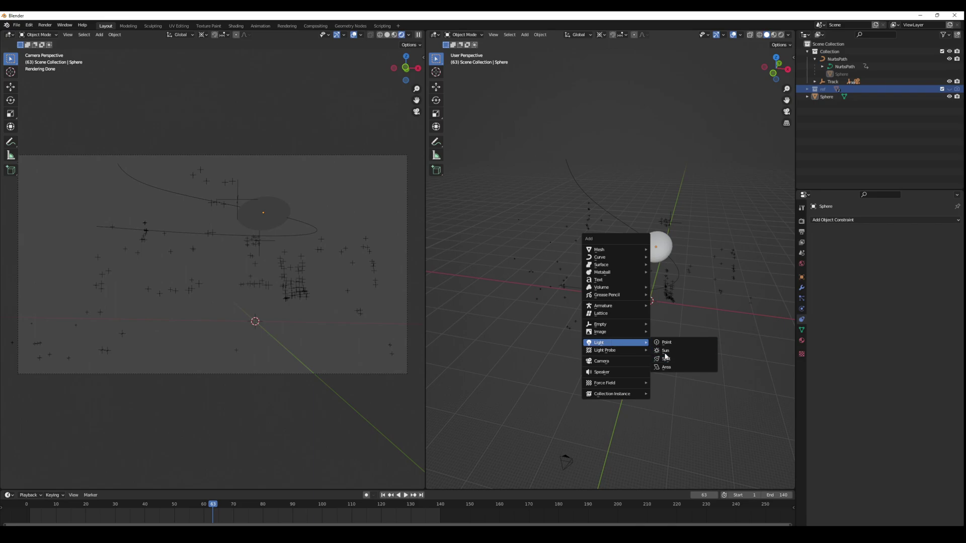
left_click(666, 351)
middle_click_drag(603, 315, 666, 282)
key("KP_1")
key("g")
left_click(719, 176)
Change the transform pivot point and rotate the Sun light so it aims at the sphere.
left_click(601, 35)
left_click(620, 79)
key("r")
left_click(760, 220)
middle_click_drag(760, 220, 820, 280)
Enable the Transparent film option in the render settings.
left_click(802, 222)
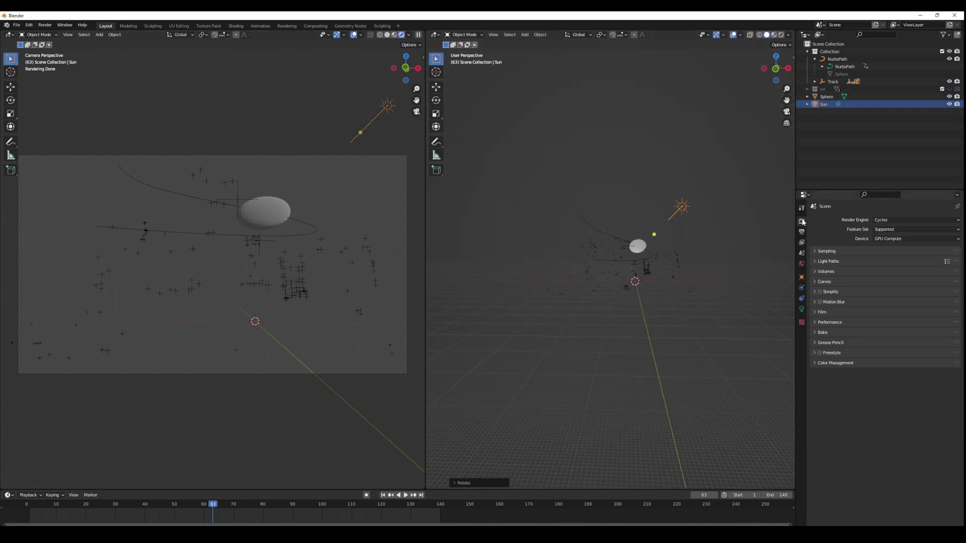
left_click(822, 312)
left_click(819, 367)
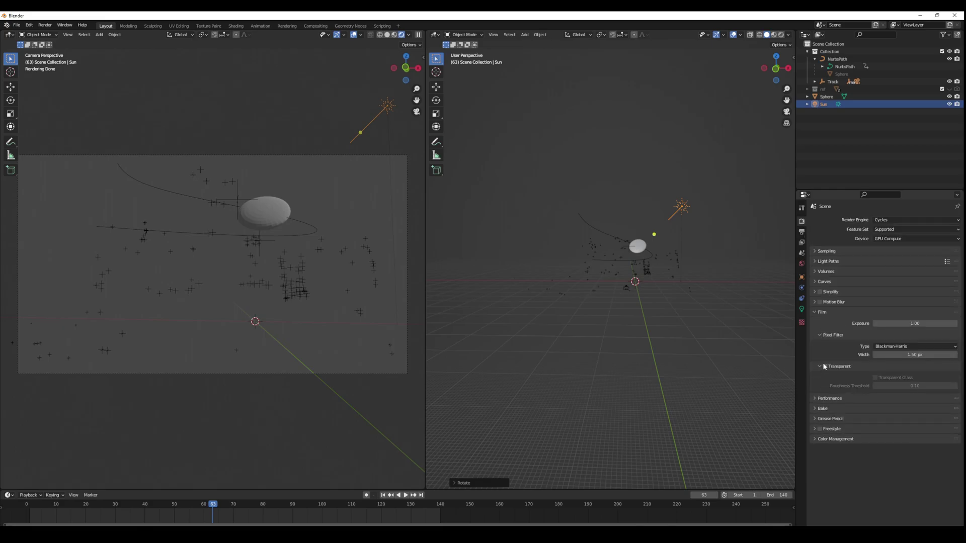
left_click(825, 367)
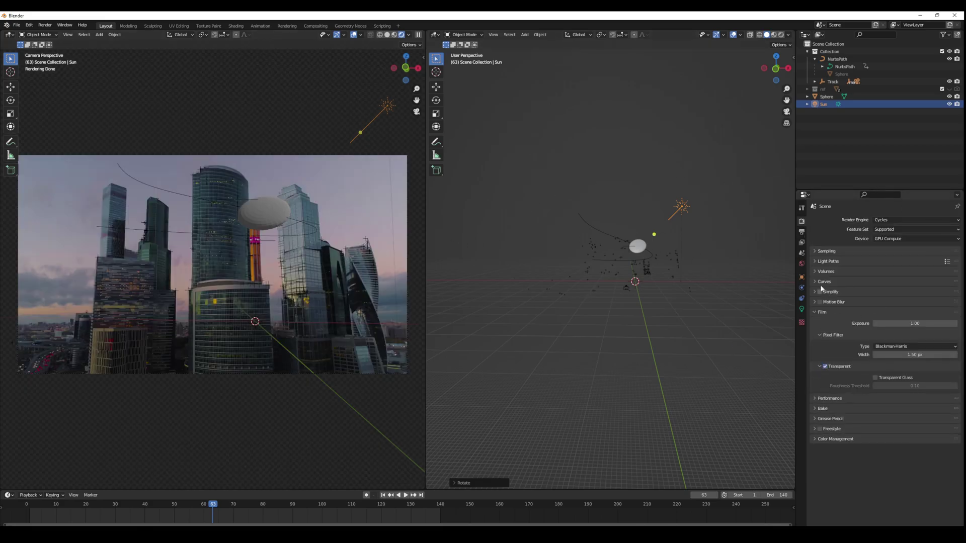
Sample the Sun light's color from the background footage and set its strength to 6.780 and angle to 127°.
left_click(802, 309)
left_click(910, 263)
left_click(943, 237)
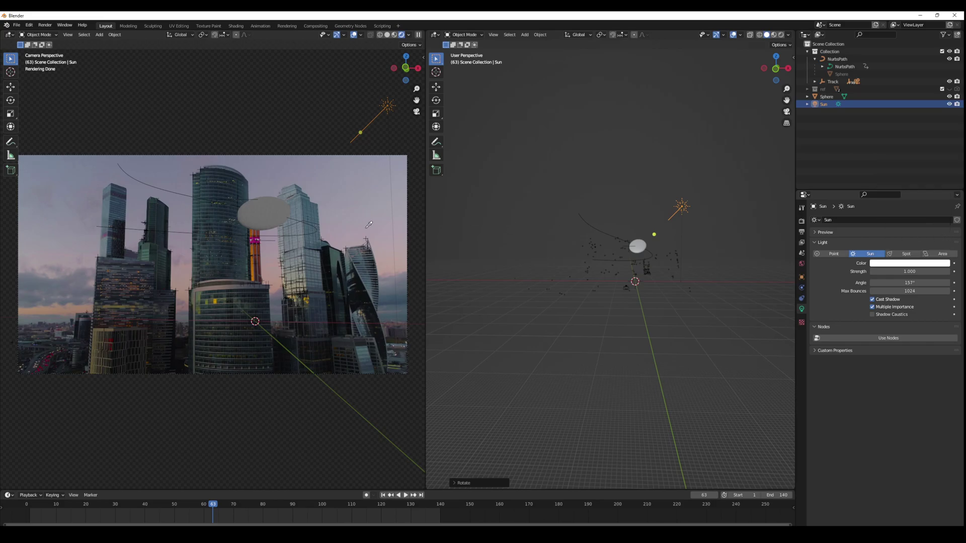
left_click(407, 264)
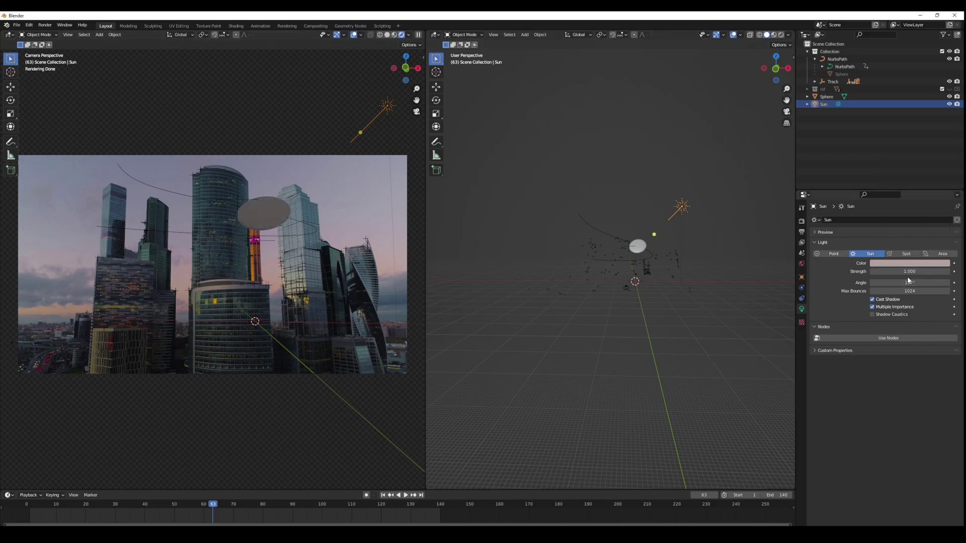
left_click_drag(908, 272, 837, 272)
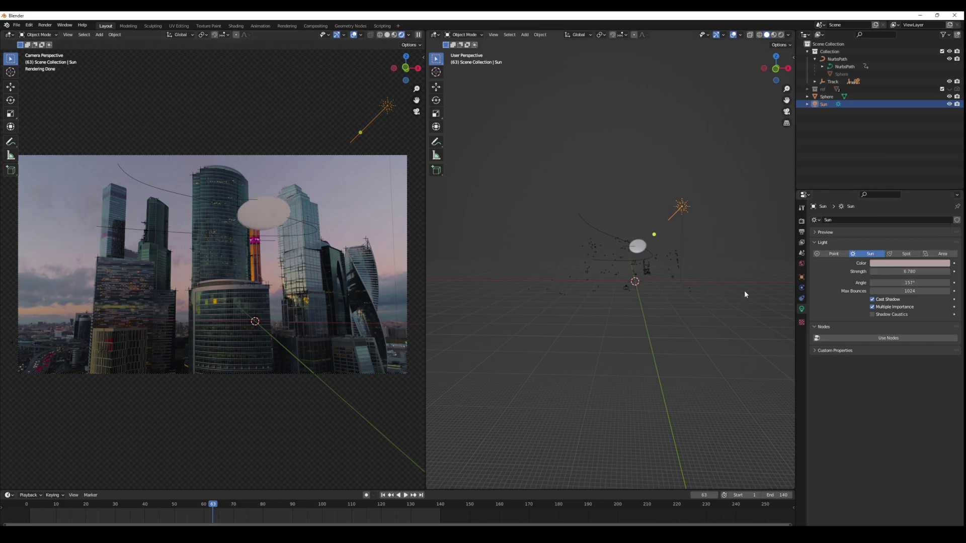
mouse_move(910, 283)
left_mouse_down()
mouse_move(875, 283)
mouse_move(890, 282)
left_mouse_up()
Duplicate the Sun light to the opposite side of the sphere and rotate the copy by about -78° toward it.
key("shift+d")
left_click(589, 255)
key("r")
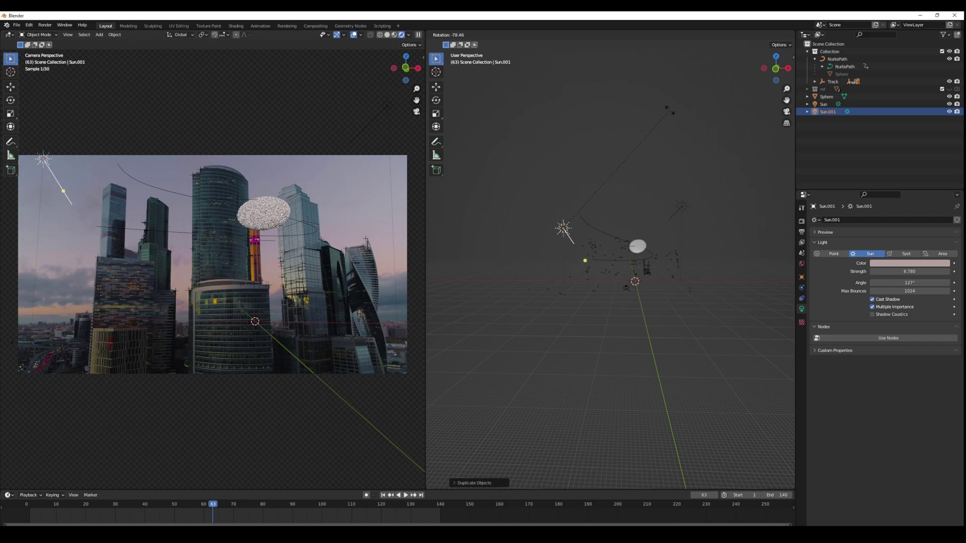
left_click(654, 167)
middle_click_drag(653, 168, 619, 306)
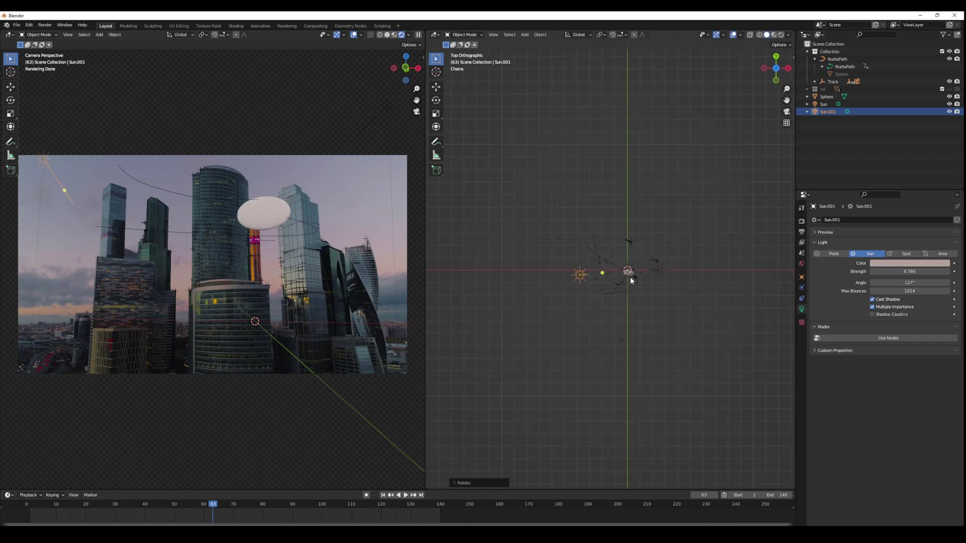
middle_click_drag(629, 277, 641, 216)
Create a new material for the sphere and stop the running animation playback.
left_click(623, 255)
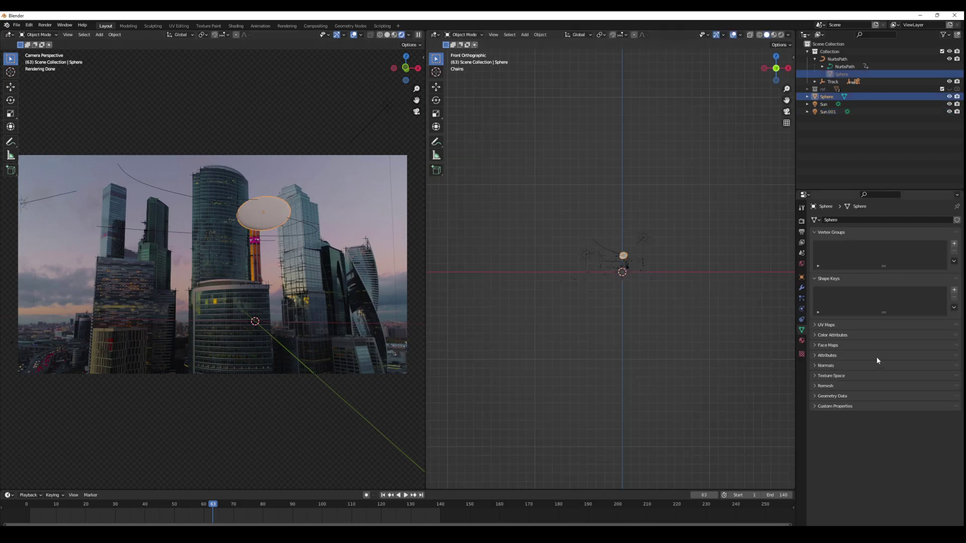
left_click(801, 340)
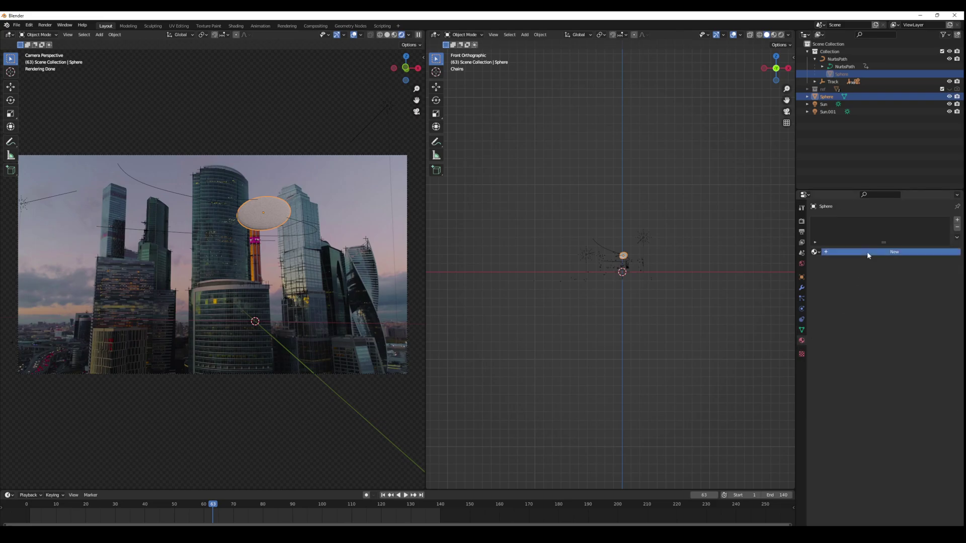
left_click(867, 252)
left_click(894, 319)
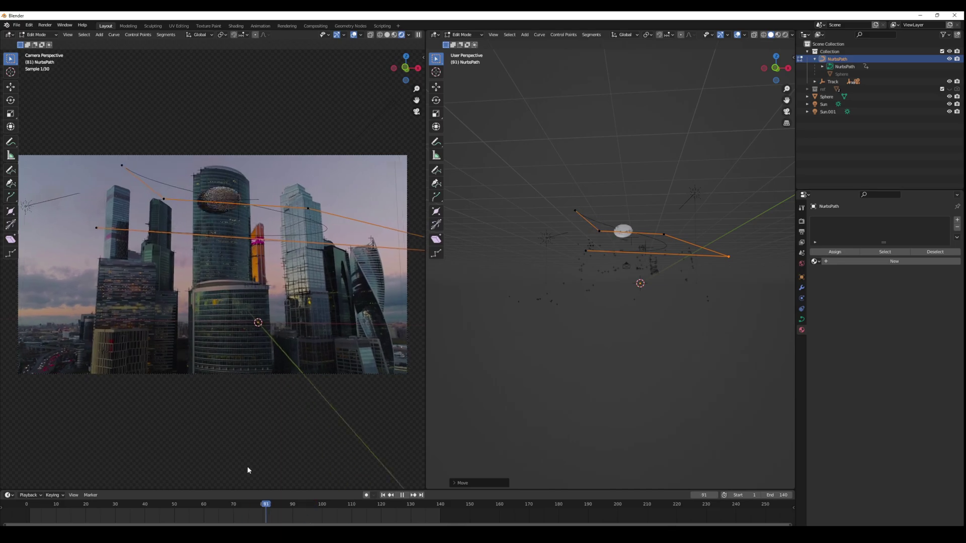
key("Escape")
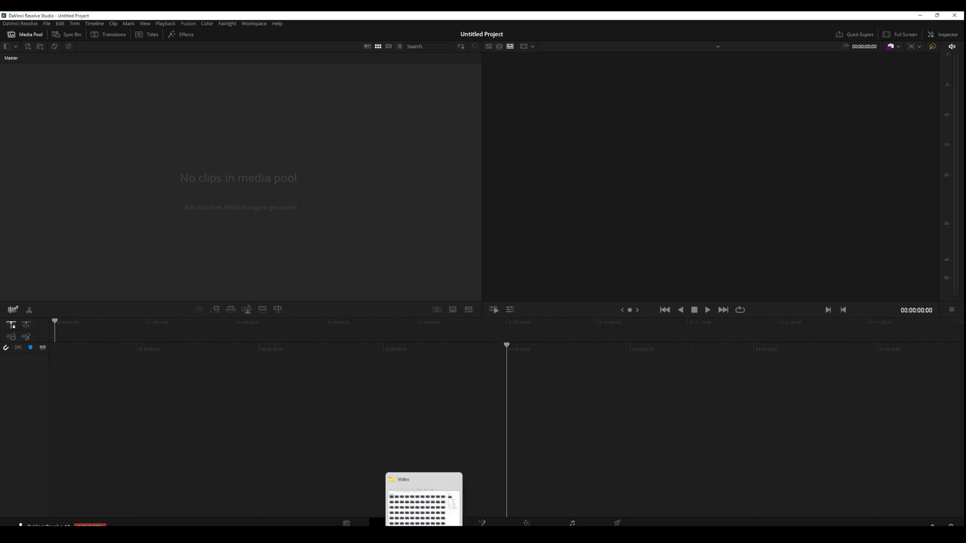
Switch to DaVinci Resolve and import the Stock[0001-0200].jpg image sequence from the Video folder into the media pool.
left_click(424, 535)
left_click(346, 523)
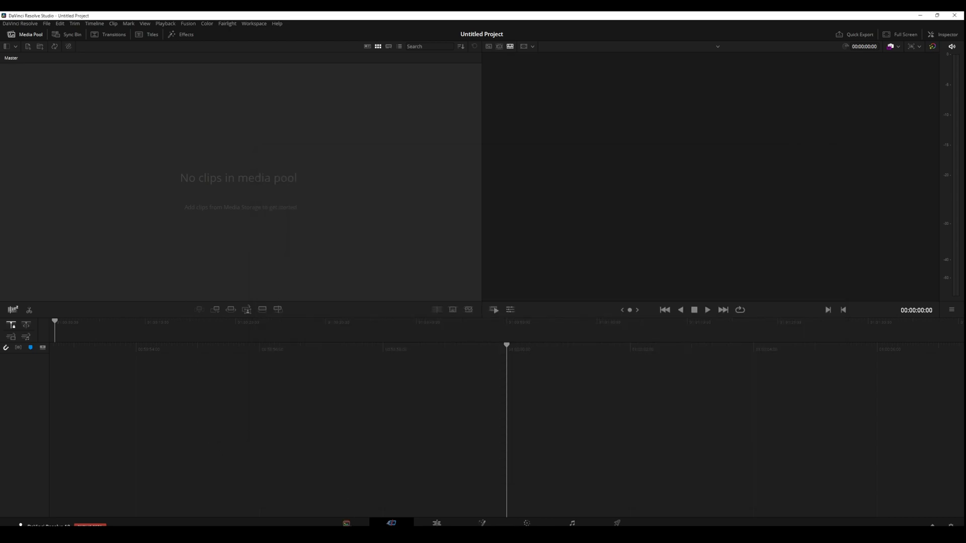
left_click(346, 523)
key("alt+Tab")
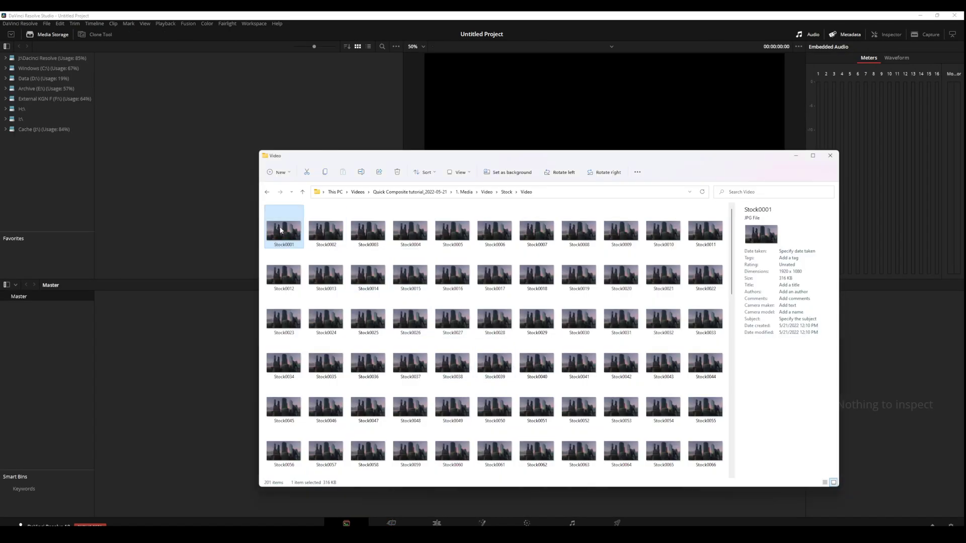
left_click_drag(280, 230, 134, 145)
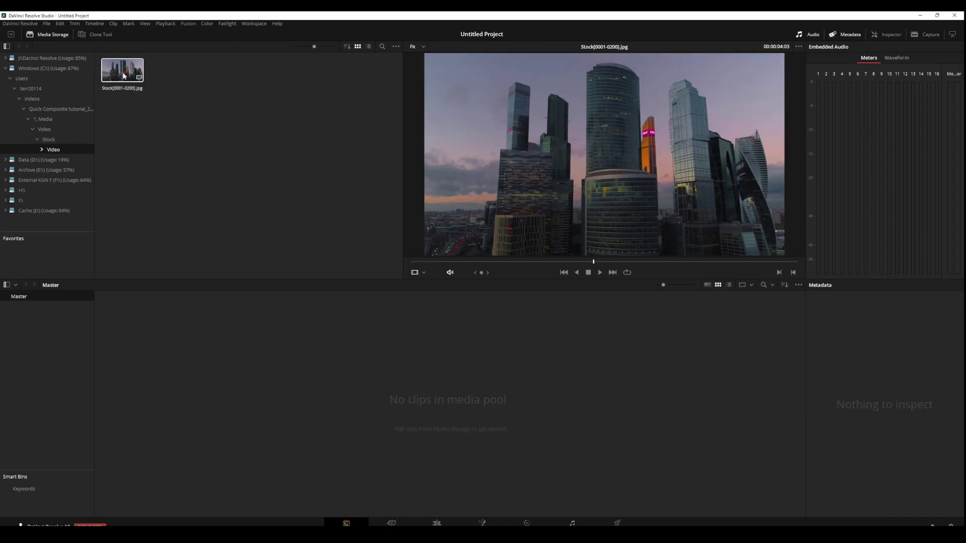
left_click_drag(124, 76, 148, 311)
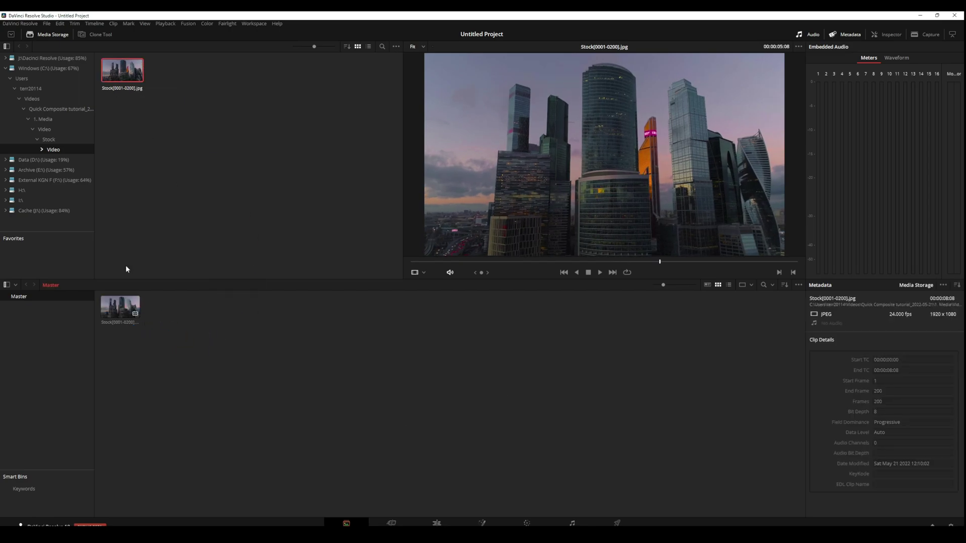
Browse the project's media storage to the Sequence folder and import the alien[0001-0140].png sequence into the media pool.
left_click(38, 139)
left_click(38, 140)
left_click(37, 139)
left_click(32, 129)
left_click(33, 130)
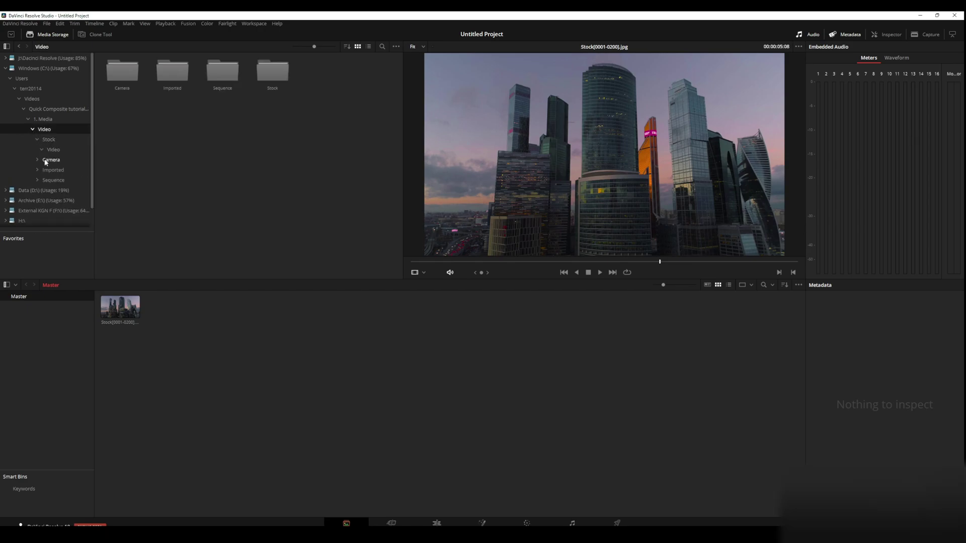
left_click(44, 180)
left_click(36, 179)
left_click(51, 190)
left_click_drag(129, 73, 153, 302)
Create a timeline from the Stock sequence on the Edit page, placing the clip at the start of Video 1.
left_click(437, 523)
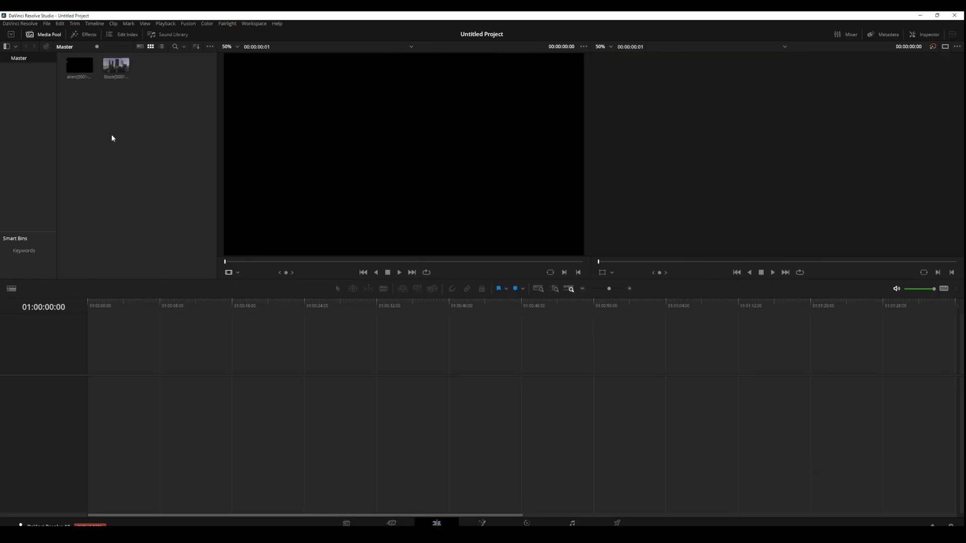
left_click_drag(116, 65, 103, 385)
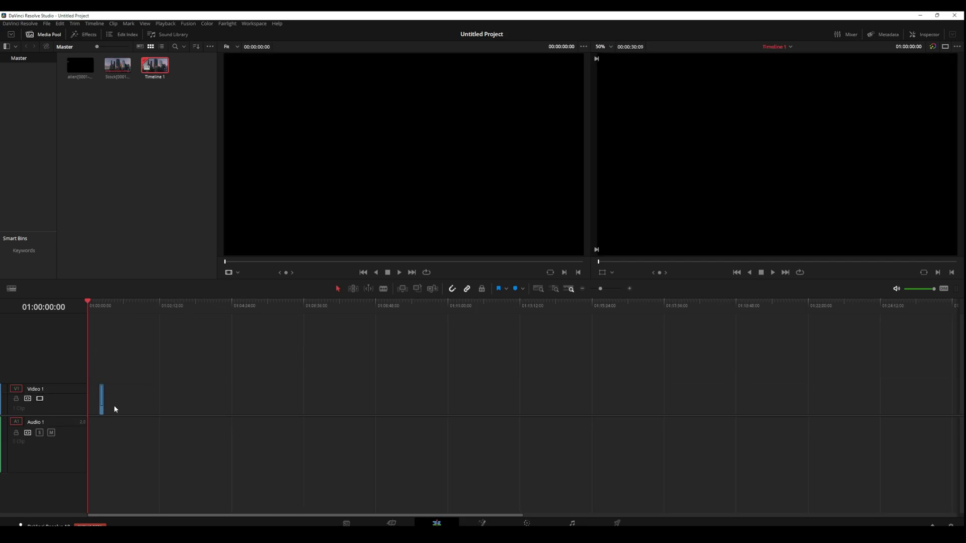
key("Down")
scroll(102, 403, "up", 10, "alt")
left_click_drag(585, 397, 170, 394)
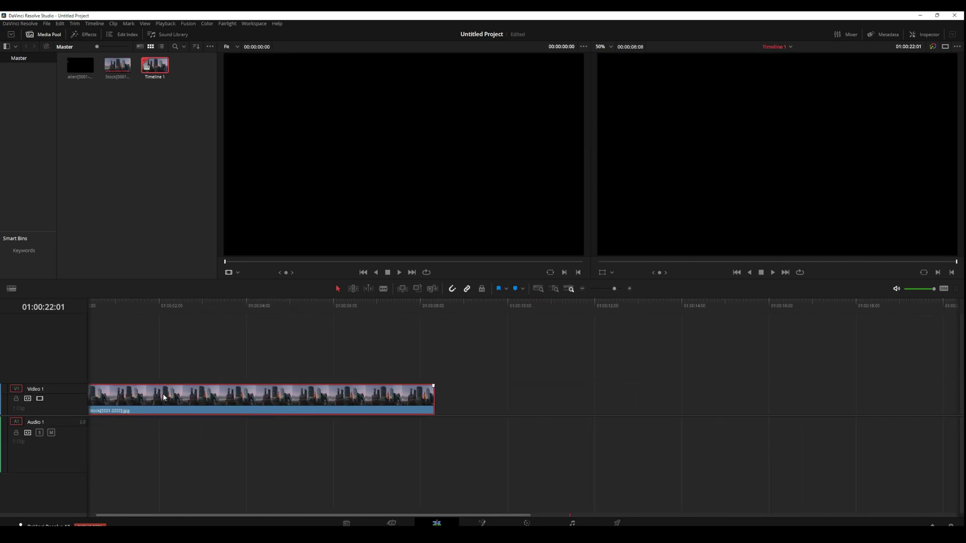
scroll(170, 394, "down", 2, "alt")
left_click_drag(201, 306, 164, 314)
key("space")
Stack the alien sequence on Video 2 above the footage and open both as a combined Fusion clip in the Fusion page.
left_click_drag(80, 64, 96, 373)
right_click(183, 382)
left_click(248, 172)
mouse_move(176, 308)
left_mouse_down()
mouse_move(96, 313)
mouse_move(171, 318)
left_mouse_up()
key("shift+5")
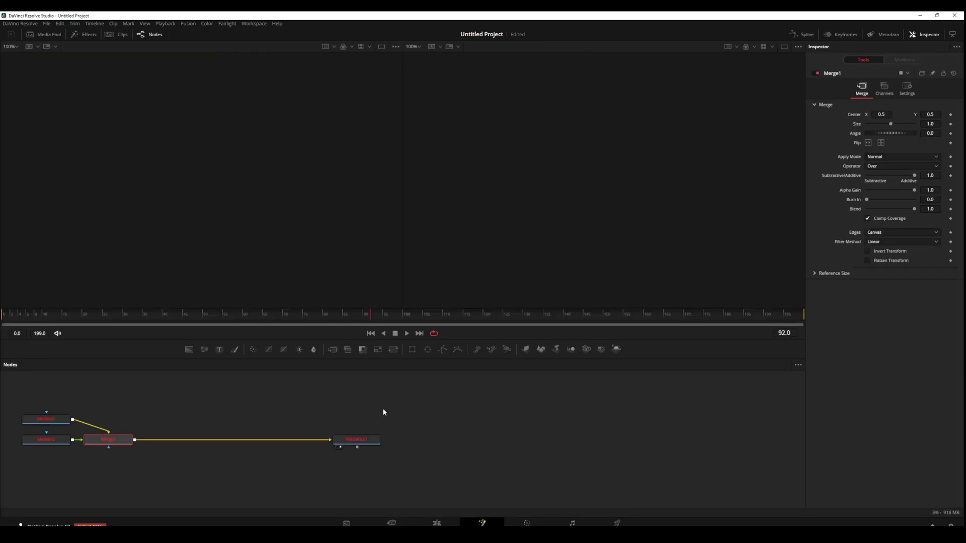
left_click_drag(106, 440, 156, 428)
Return to the Edit page and delete the combined Fusion clip from the media pool.
key("shift+4")
right_click(93, 190)
left_click(115, 74)
key("Delete")
key("Return")
Create a new Fusion composition, place it at the start of Video 1 and extend it to 7 seconds.
right_click(125, 106)
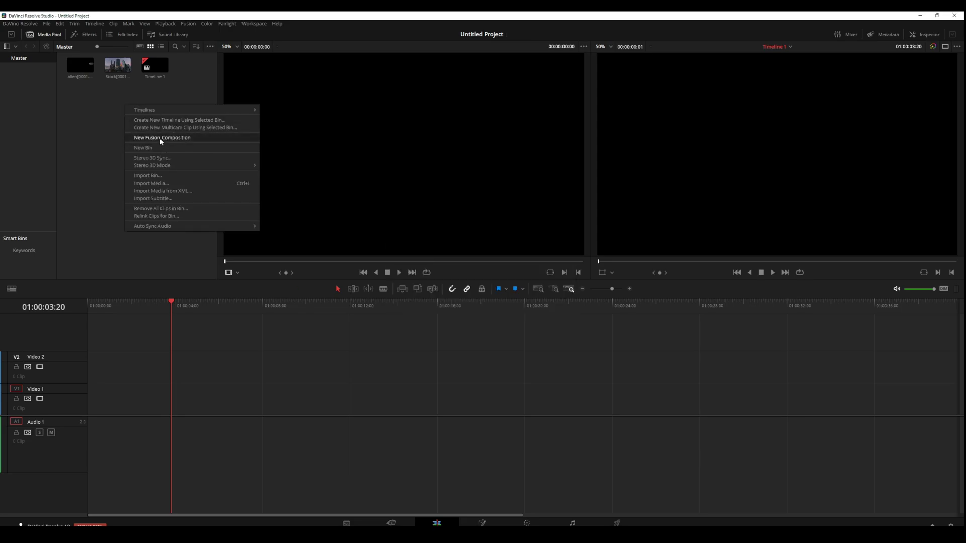
left_click(162, 138)
left_click(526, 321)
left_click_drag(117, 66, 233, 404)
left_click_drag(211, 406, 247, 381)
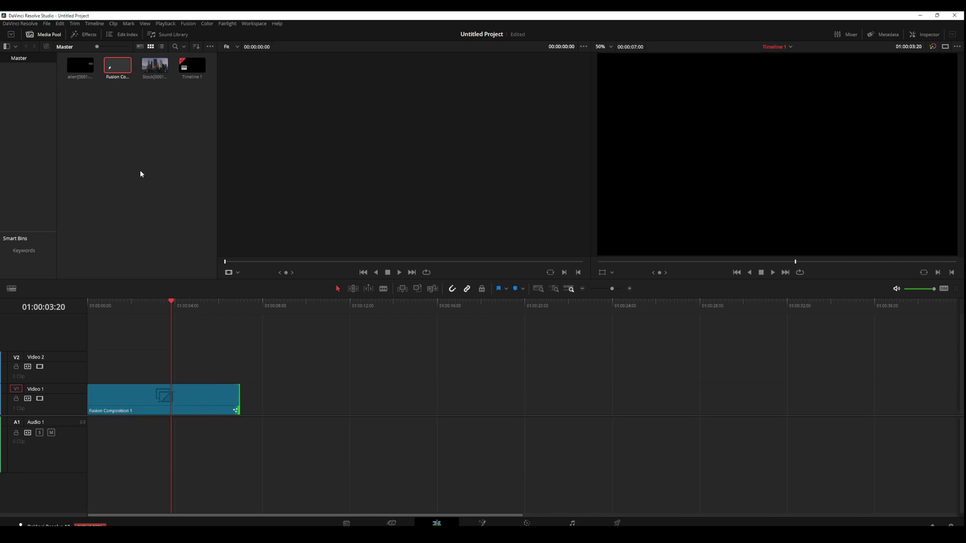
Open the composition in the Fusion page and enlarge the node area around the MediaOut1 node.
key("shift+5")
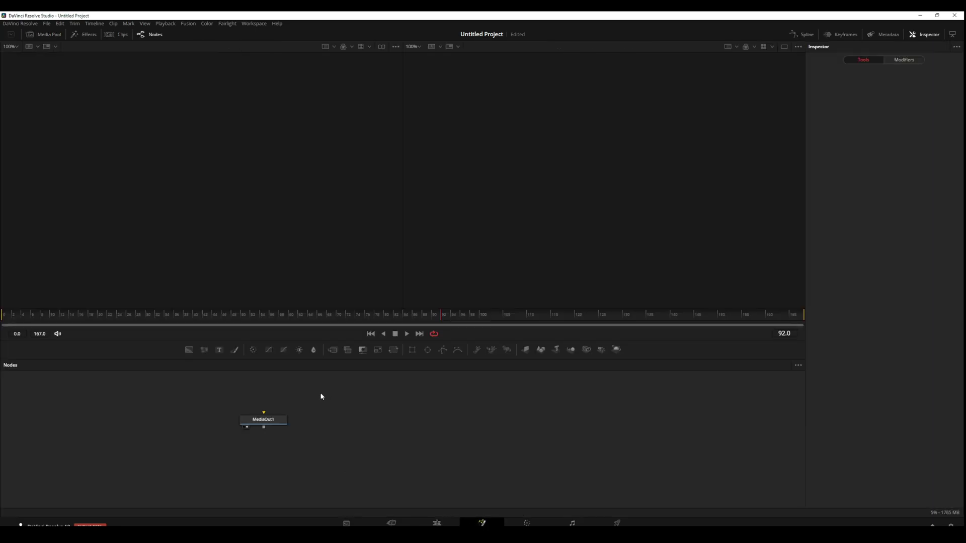
left_click_drag(271, 428, 354, 449)
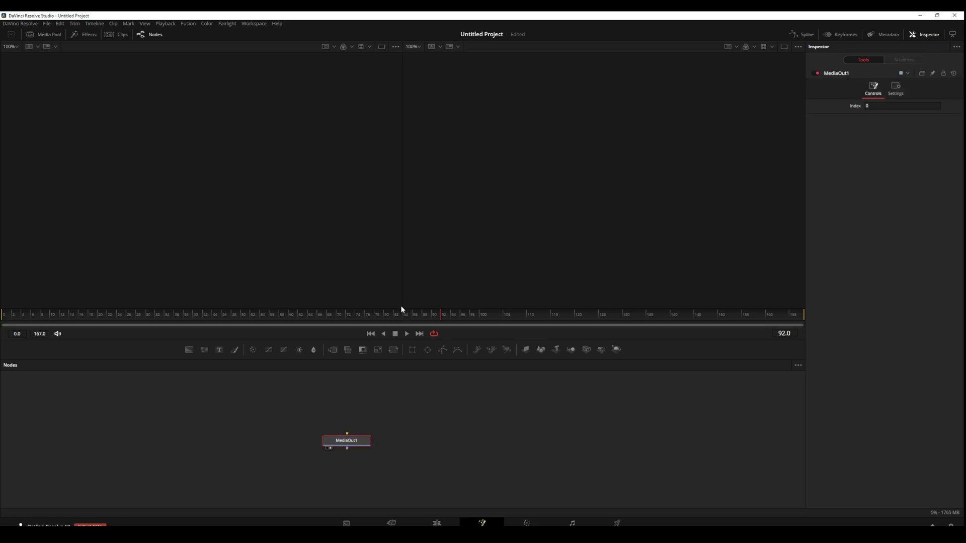
left_click_drag(402, 307, 401, 222)
scroll(373, 360, "down", 3, "ctrl")
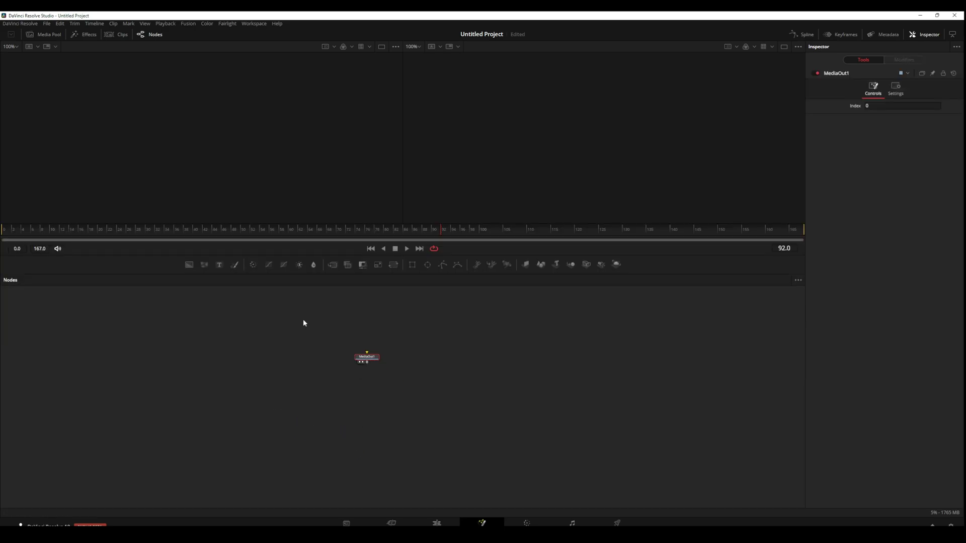
Add the Stock sequence from the media pool as a node and rename it gootage.
left_click(58, 31)
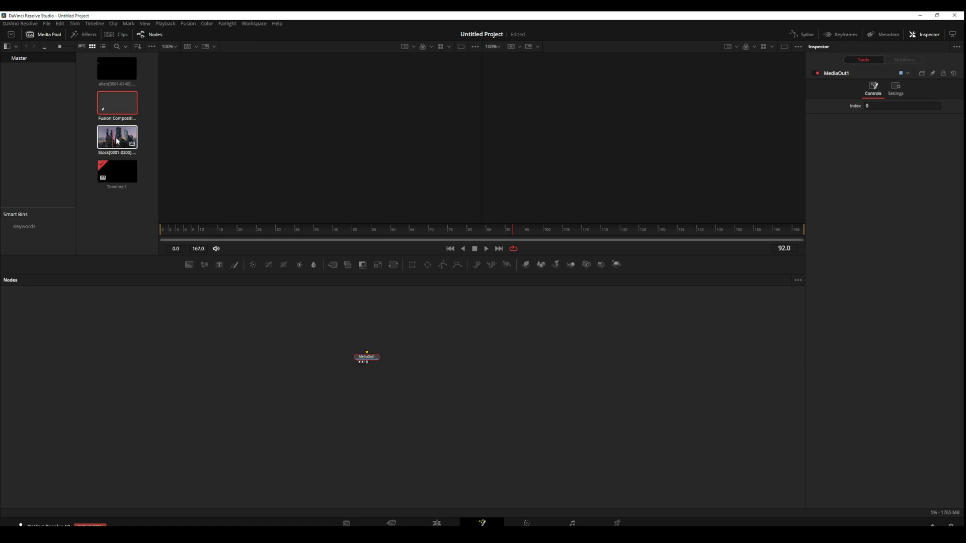
left_click_drag(116, 137, 292, 345)
key("F2")
type("gootage")
key("Return")
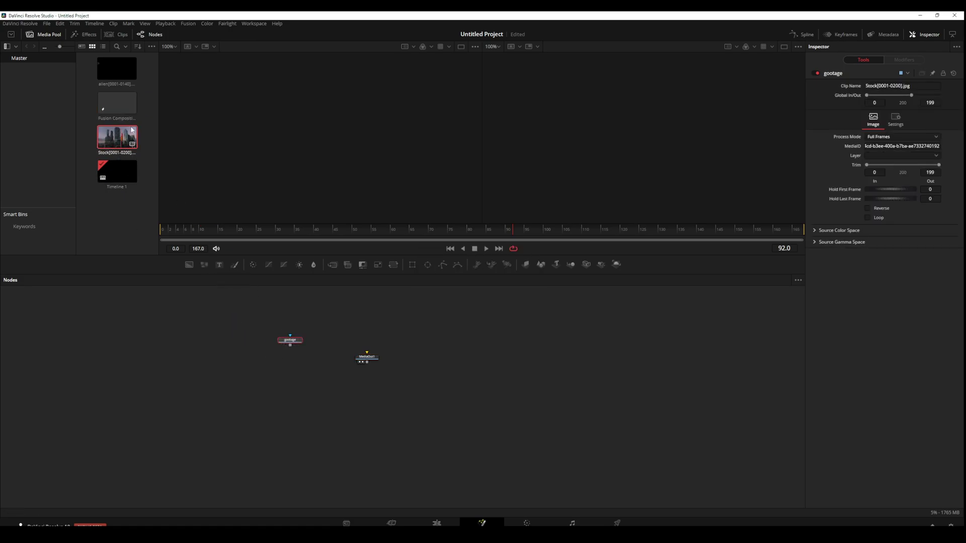
Add the alien sequence from the media pool as a node and rename it alien.
left_click_drag(117, 68, 344, 316)
key("F2")
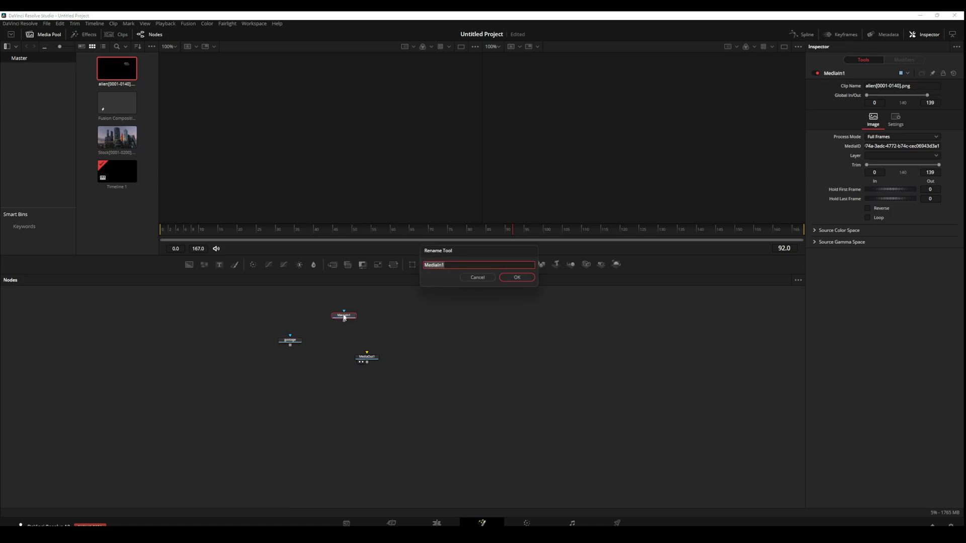
type("alien")
key("Return")
Merge the alien node over the gootage node and connect the merge to MediaOut1, spacing out the nodes.
scroll(372, 325, "up", 5, "ctrl")
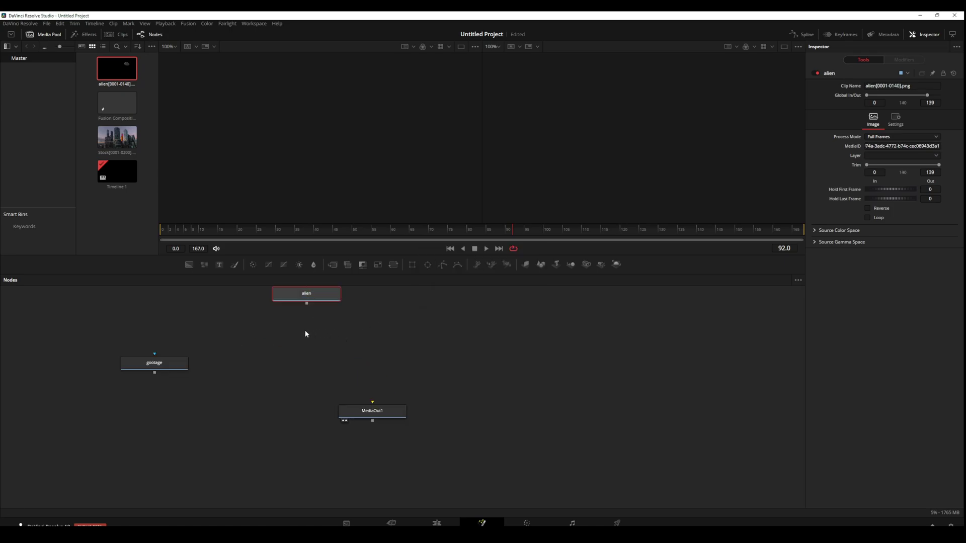
left_click_drag(306, 303, 186, 348)
left_click(293, 368)
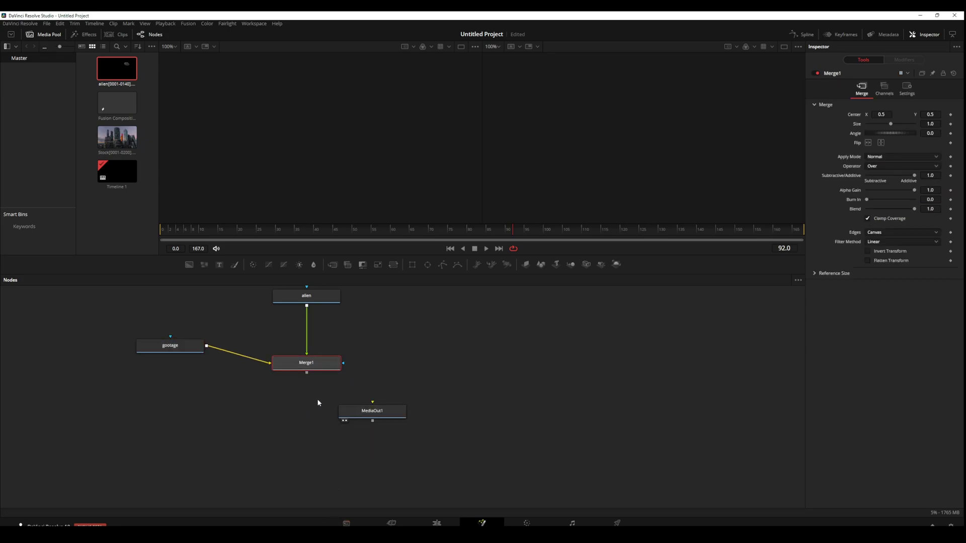
scroll(357, 410, "down", 4, "ctrl")
left_click_drag(357, 412, 345, 464)
left_click_drag(322, 391, 344, 459)
left_click_drag(320, 383, 403, 368)
Go to frame 28 and set the first viewer's zoom to Fit.
left_click_drag(217, 223, 267, 239)
scroll(340, 177, "down", 3, "ctrl")
scroll(341, 175, "up", 3)
left_click(476, 46)
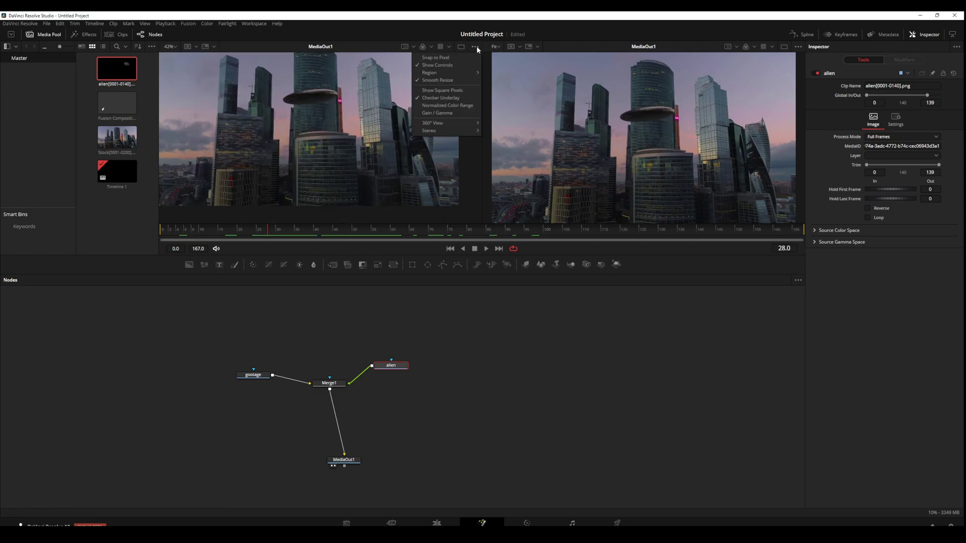
left_click(431, 69)
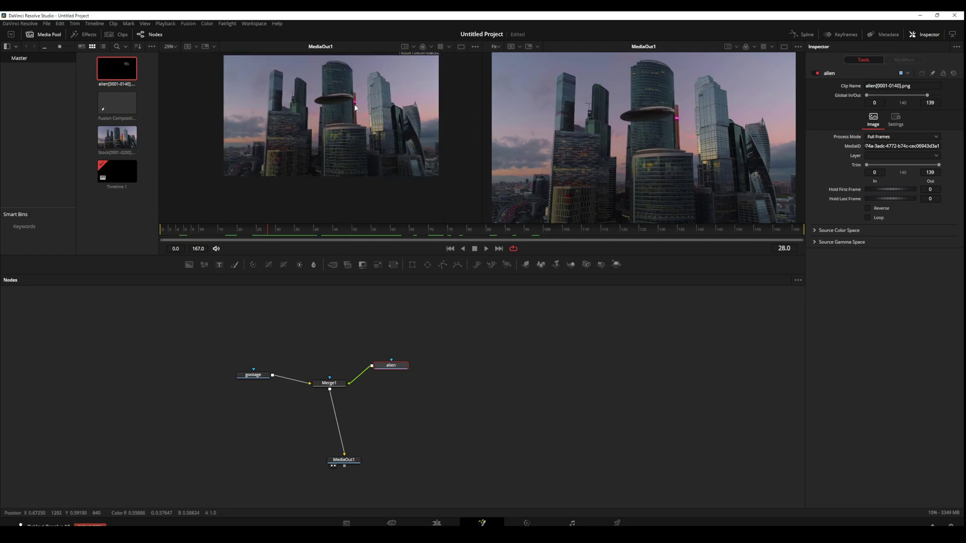
left_click(176, 48)
left_click(174, 59)
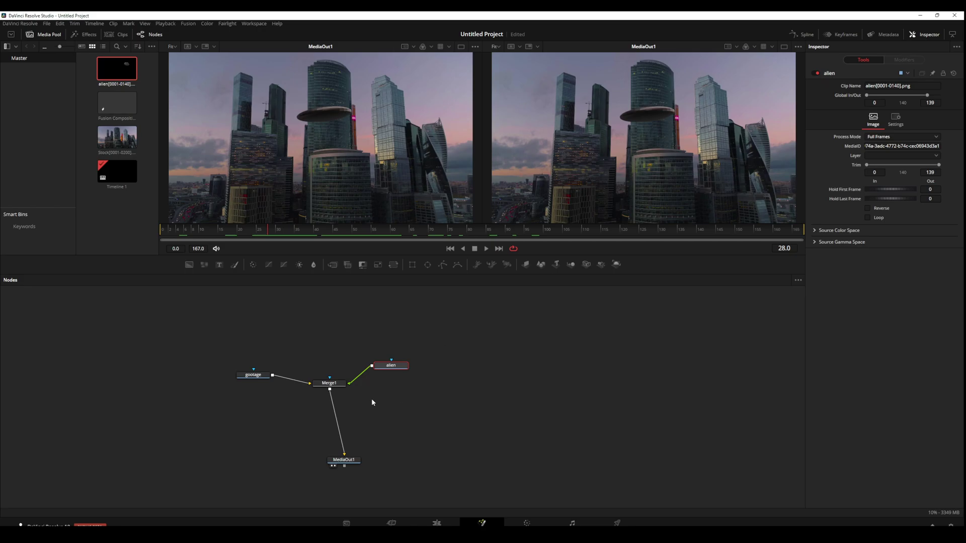
Try adding a copy of the gootage node and a Rectangle mask, wiring the copy into the merge.
left_click(254, 375)
key("shift+space")
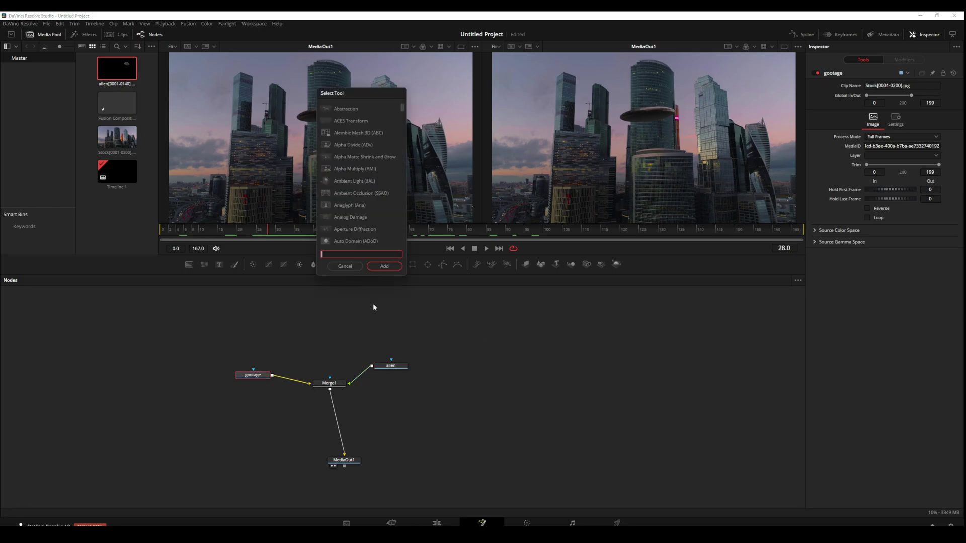
left_click(344, 266)
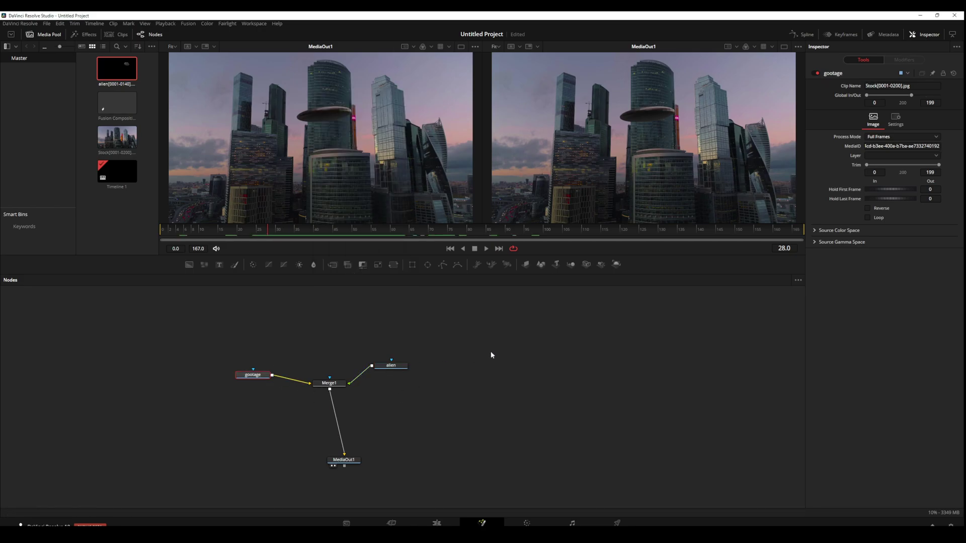
key("ctrl+v")
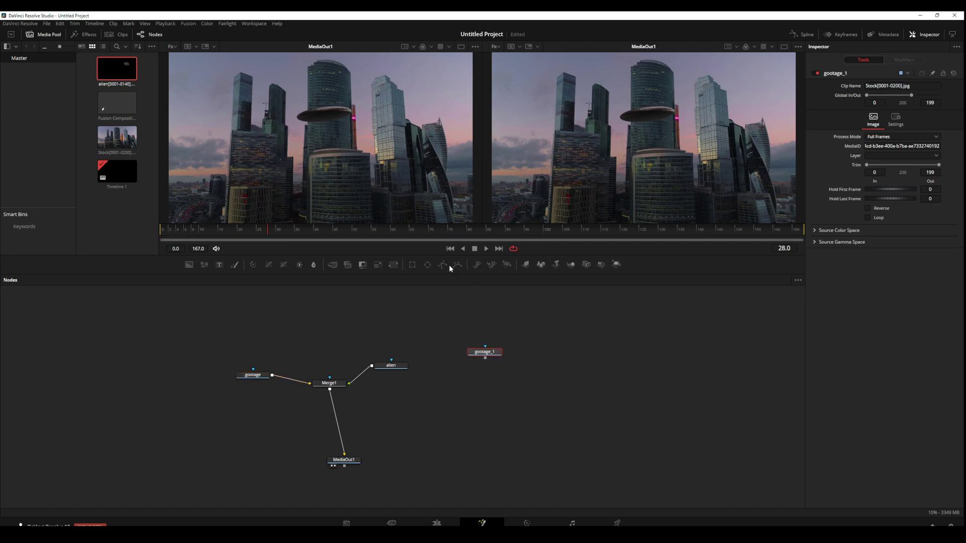
left_click_drag(412, 265, 488, 316)
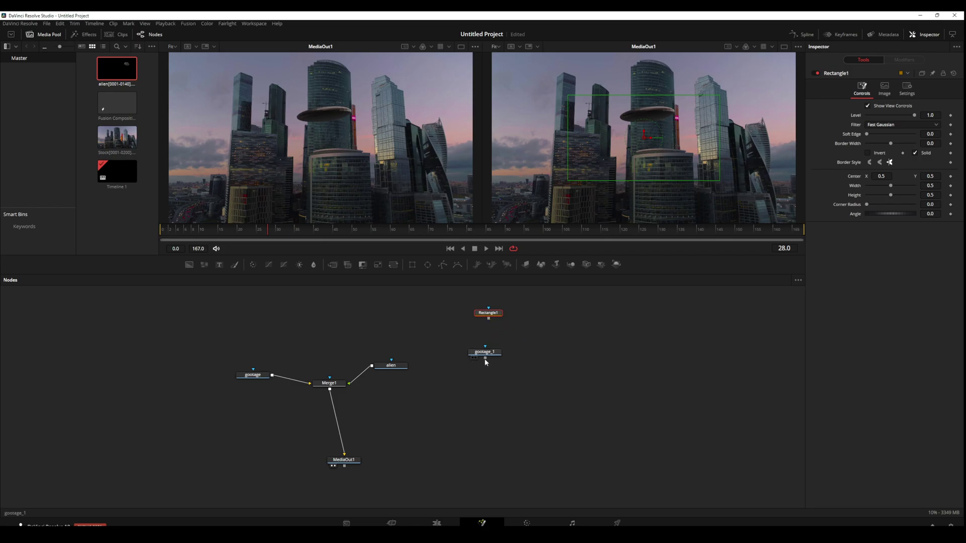
left_click_drag(485, 358, 330, 389)
Undo the connection to the merge and delete the copied gootage and Rectangle nodes.
key("ctrl+z")
key("ctrl+z")
left_click_drag(447, 310, 528, 382)
key("Delete")
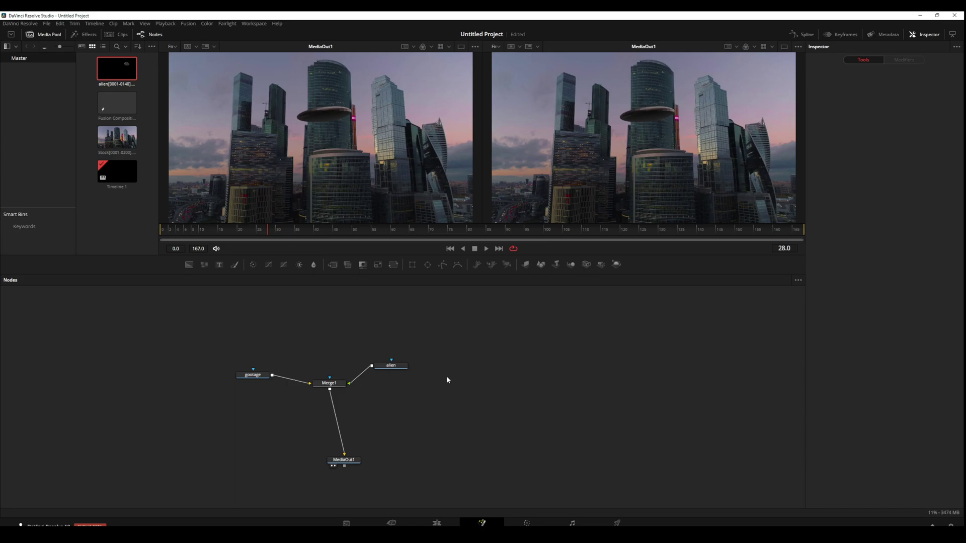
Align gootage and alien in one row with Merge1 and place MediaOut1 straight below it.
left_click_drag(344, 459, 329, 459)
left_click_drag(383, 373, 406, 390)
left_click_drag(258, 377, 247, 389)
left_click_drag(398, 352, 445, 391)
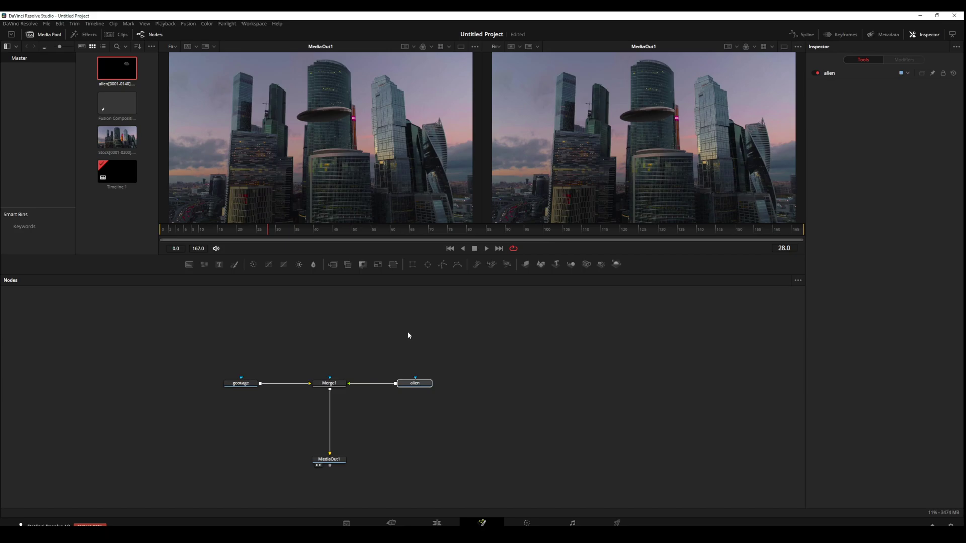
Add a Polygon mask node, connect it to the mask input of Merge1 and place it above the merge.
left_click(458, 336)
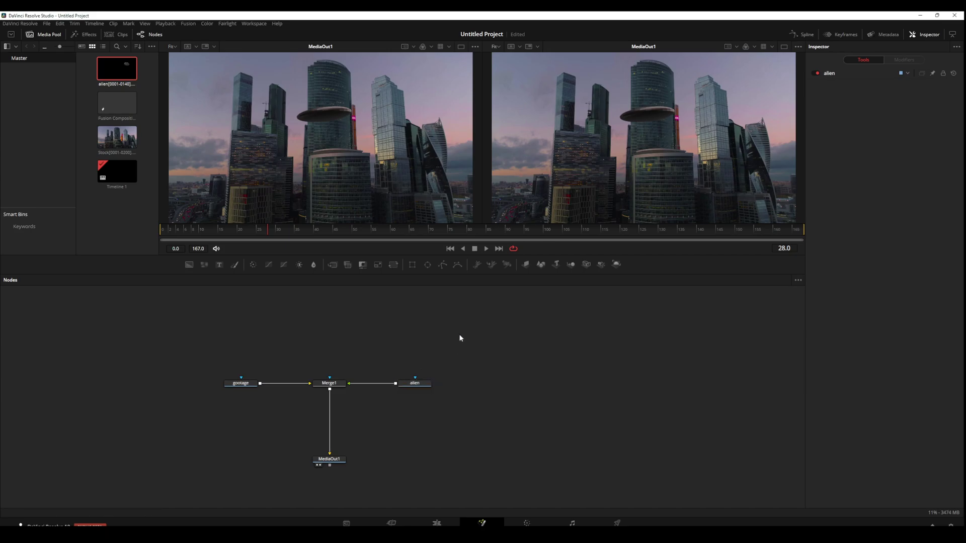
left_click(444, 269)
left_click_drag(456, 338, 329, 382)
left_click_drag(336, 329, 325, 344)
Draw a closed polygon mask around the saucer, shift its center to about X 0.67, Y 0.57 and invert it.
left_click(415, 383)
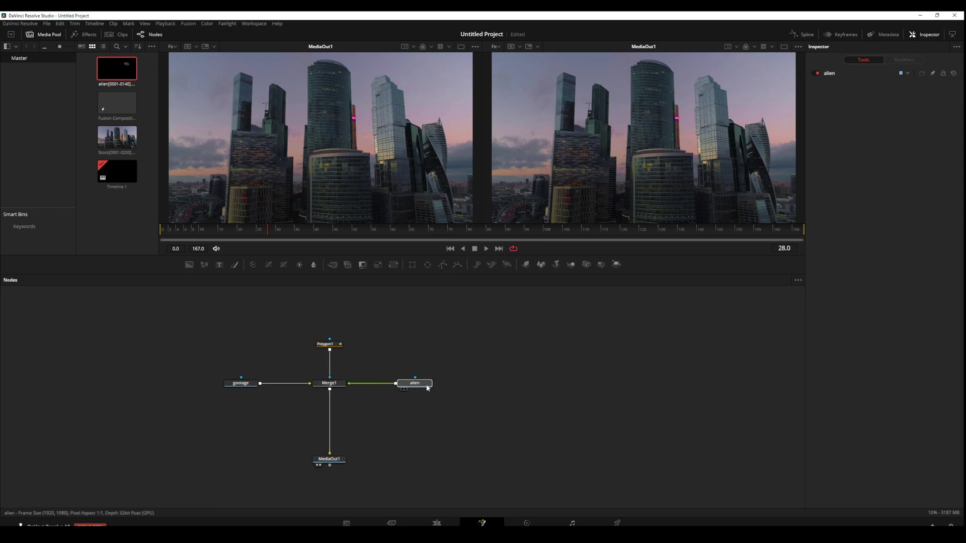
left_click(410, 388)
scroll(771, 82, "down", 2, "ctrl")
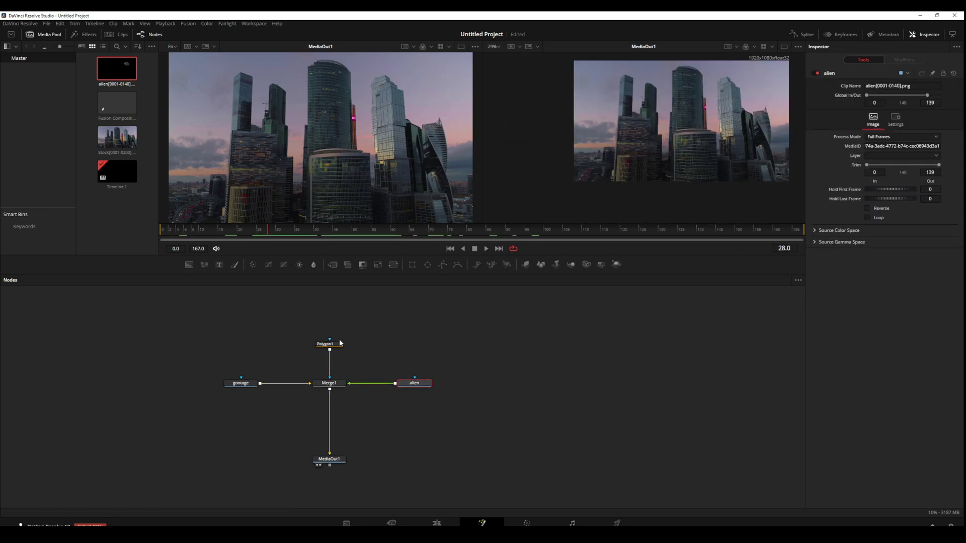
left_click_drag(340, 343, 380, 340)
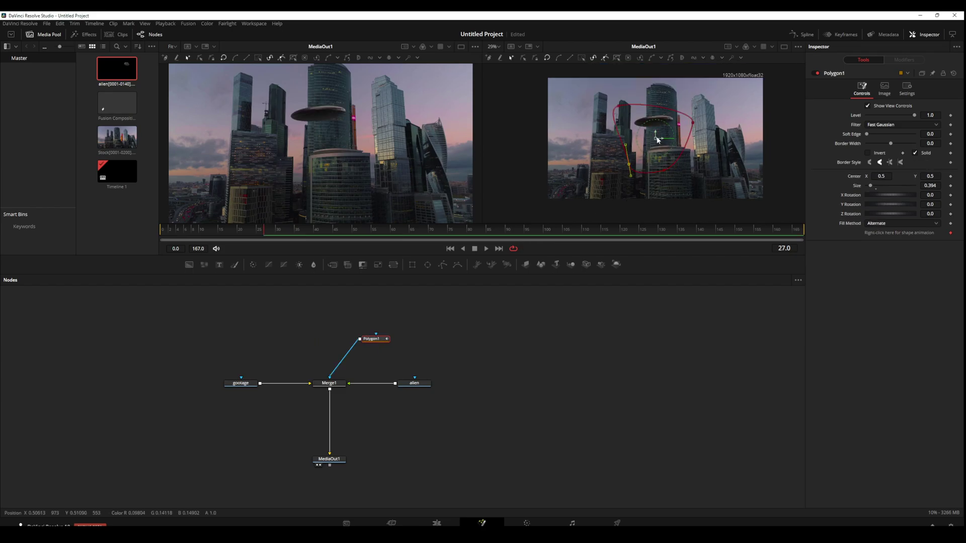
left_click_drag(657, 139, 691, 130)
left_click(867, 153)
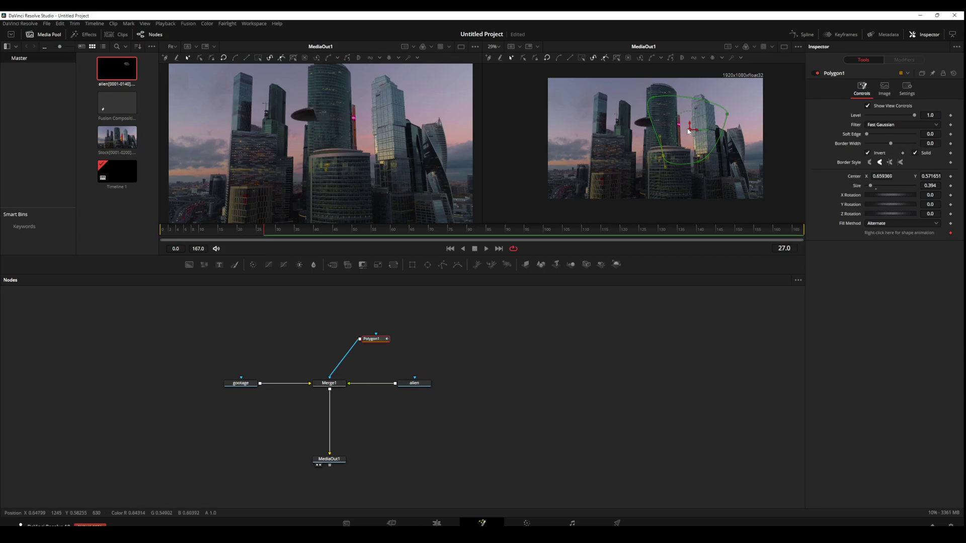
left_click_drag(689, 131, 700, 130)
Detach the Polygon1 node from Merge1 and delete it.
left_click_drag(374, 339, 466, 334, "shift")
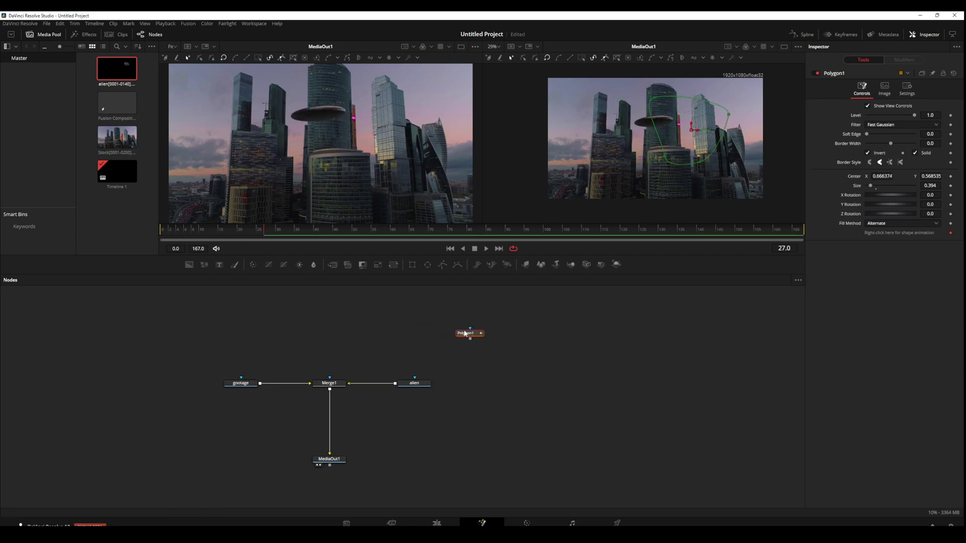
key("Delete")
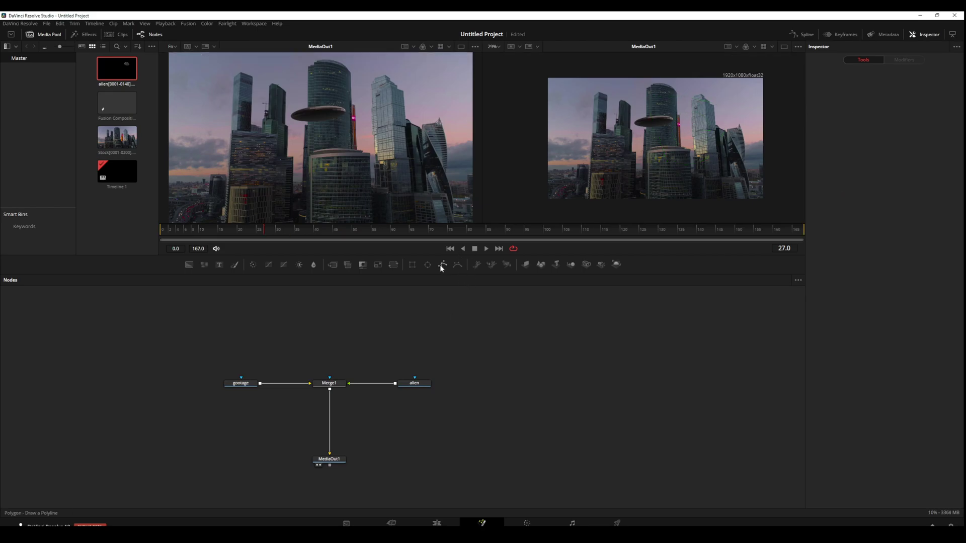
Add a new unconnected Polygon mask node and go to frame 65, where the saucer is beside the central round tower.
key("ctrl+z")
left_click_drag(271, 234, 416, 238)
scroll(677, 137, "up", 8)
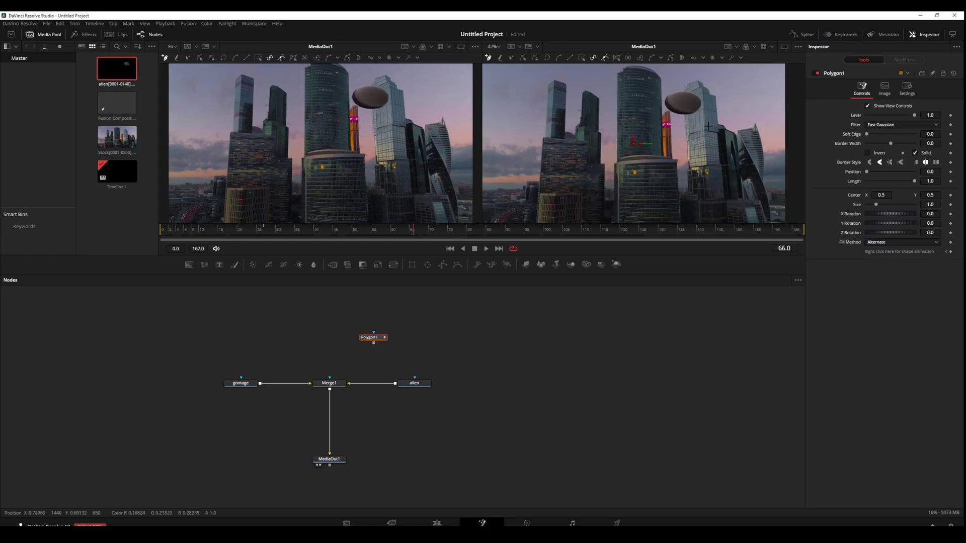
scroll(677, 138, "down", 3)
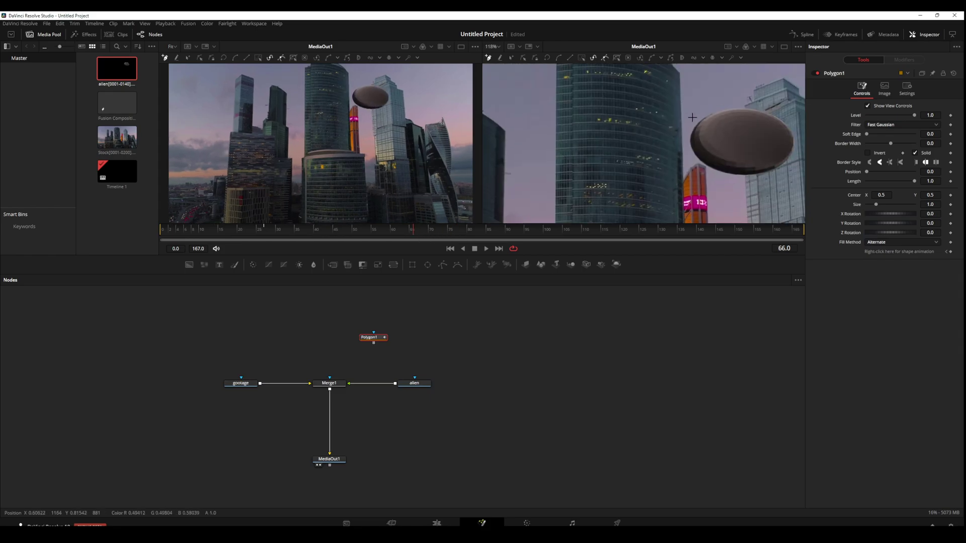
left_click_drag(417, 233, 453, 235)
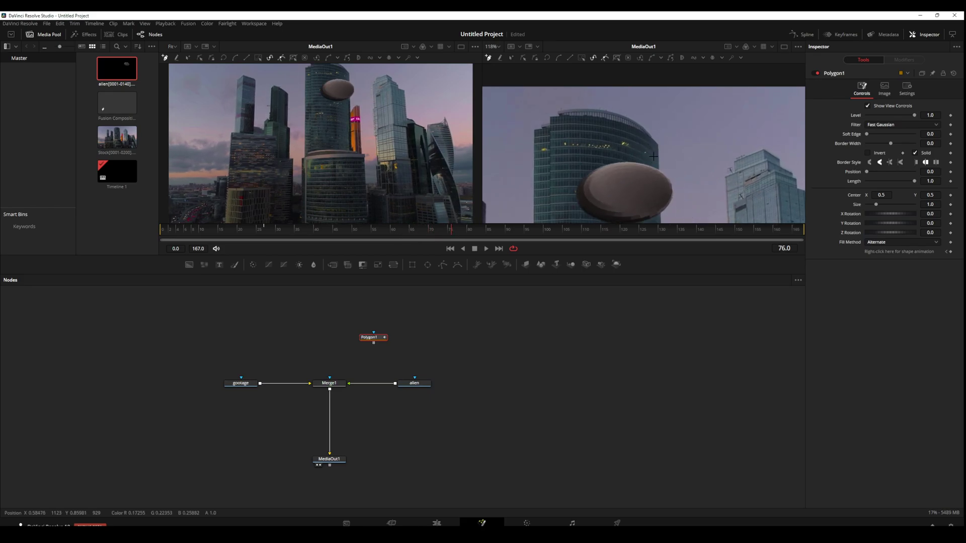
left_click(429, 229)
middle_click_drag(644, 153, 636, 97)
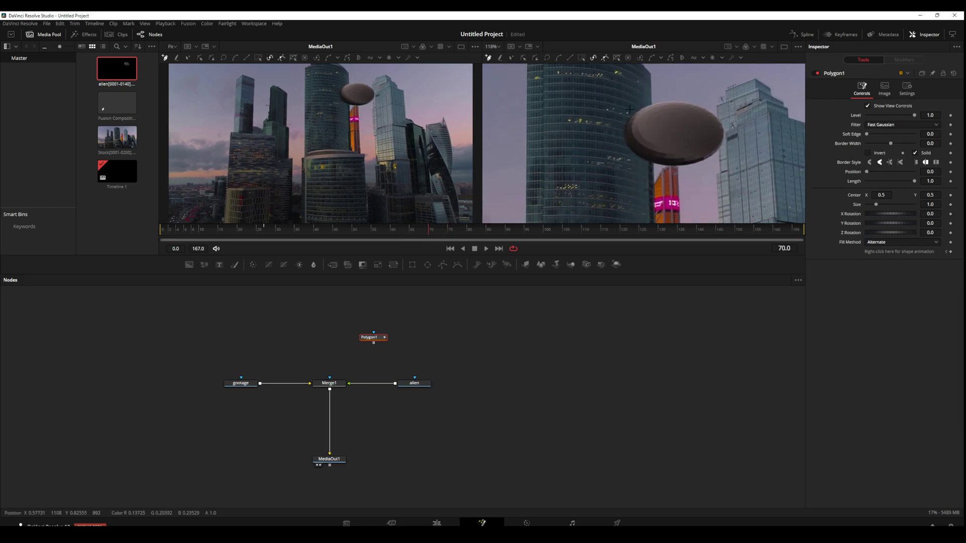
left_click(422, 232)
mouse_move(422, 233)
left_mouse_down()
mouse_move(415, 231)
mouse_move(439, 232)
left_mouse_up()
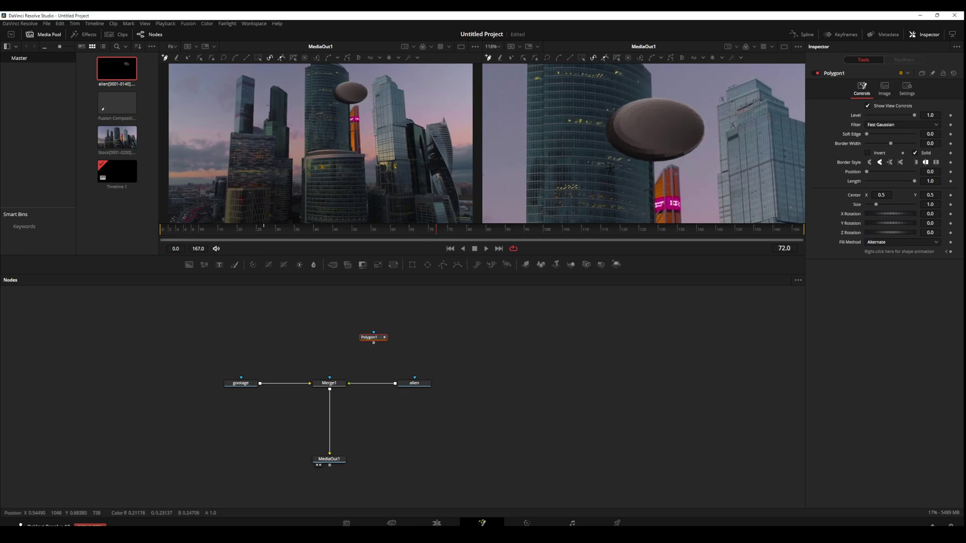
scroll(654, 181, "up", 4, "ctrl")
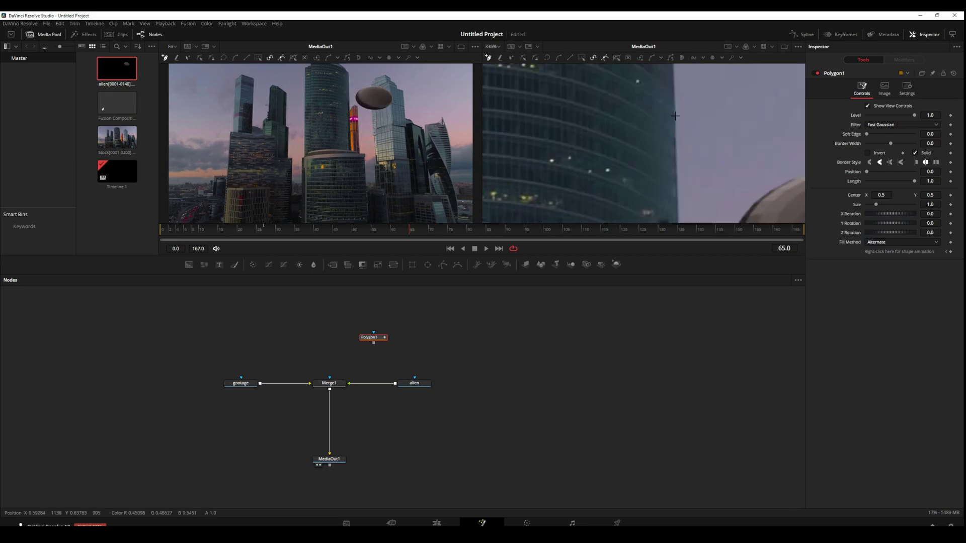
Draw a closed polygon mask around the upper part of the central round tower at frame 65.
left_click(675, 116)
scroll(671, 123, "down", 2, "ctrl")
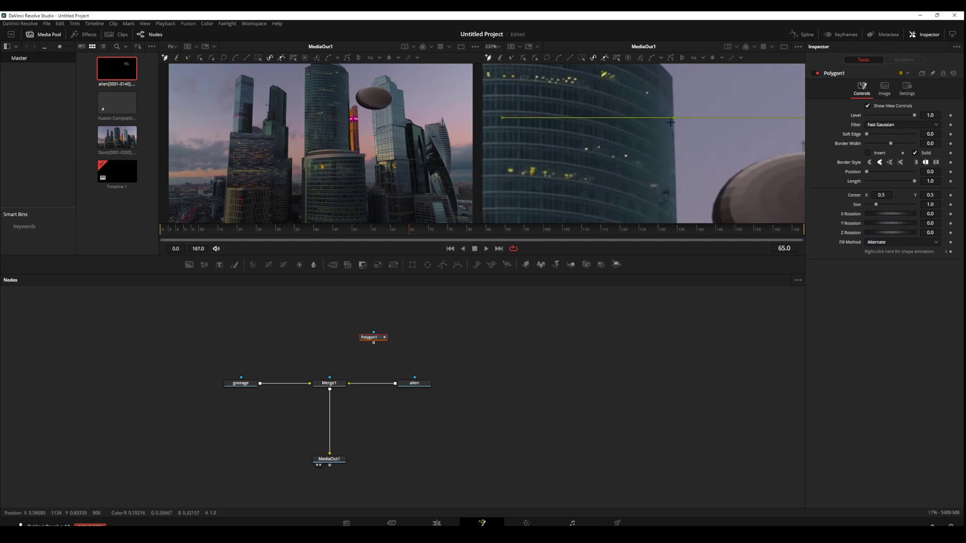
scroll(676, 153, "down", 2, "ctrl")
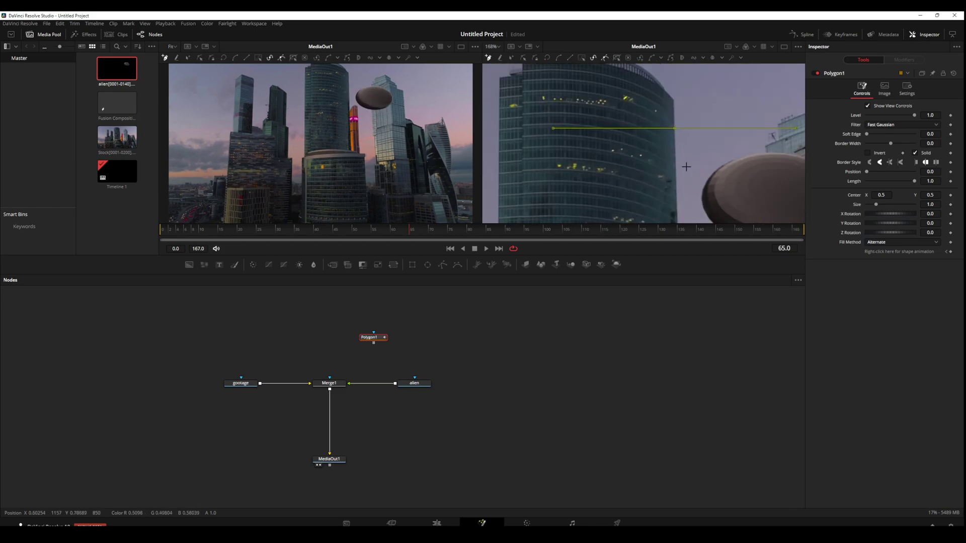
scroll(685, 169, "up", 10, "ctrl")
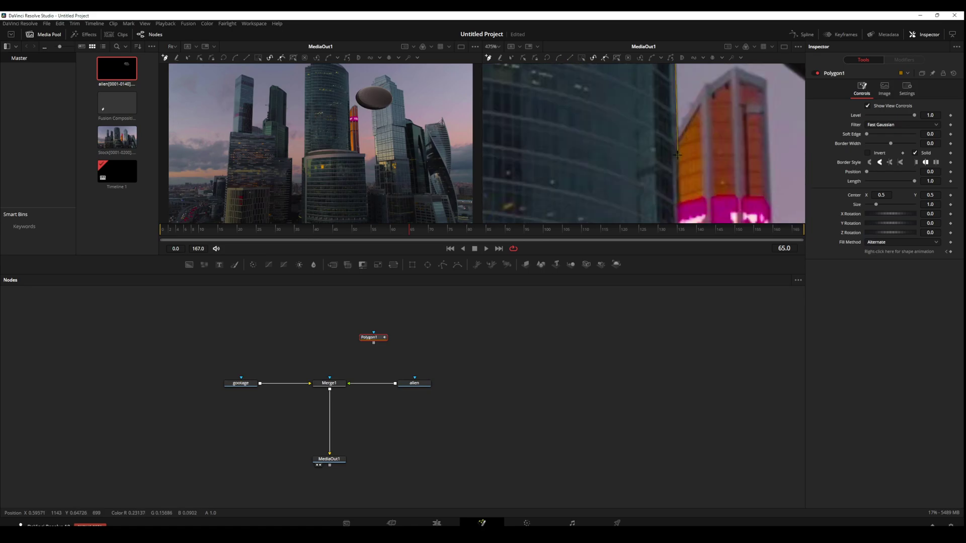
scroll(668, 163, "down", 12, "ctrl")
scroll(521, 174, "up", 10, "ctrl")
left_click(519, 173)
scroll(553, 147, "down", 12, "ctrl")
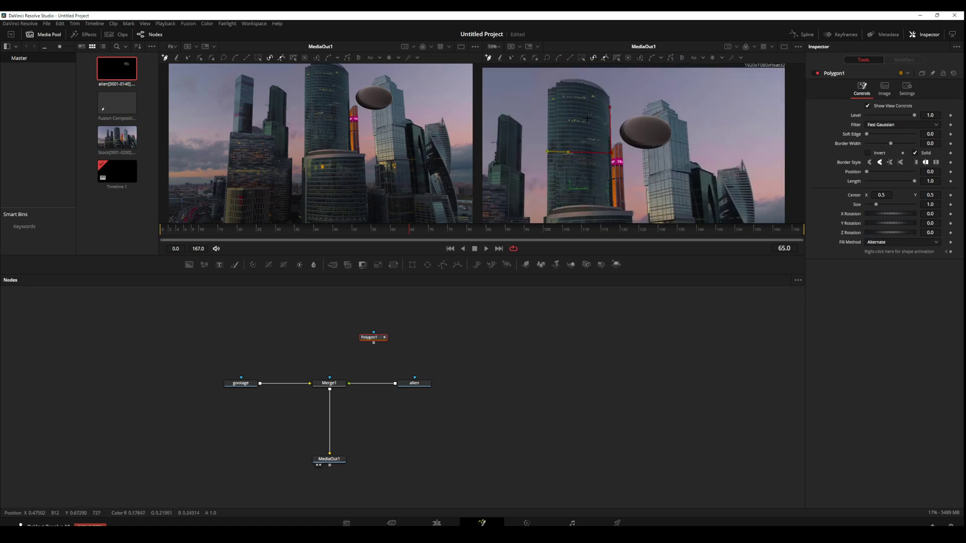
scroll(587, 117, "up", 5, "ctrl")
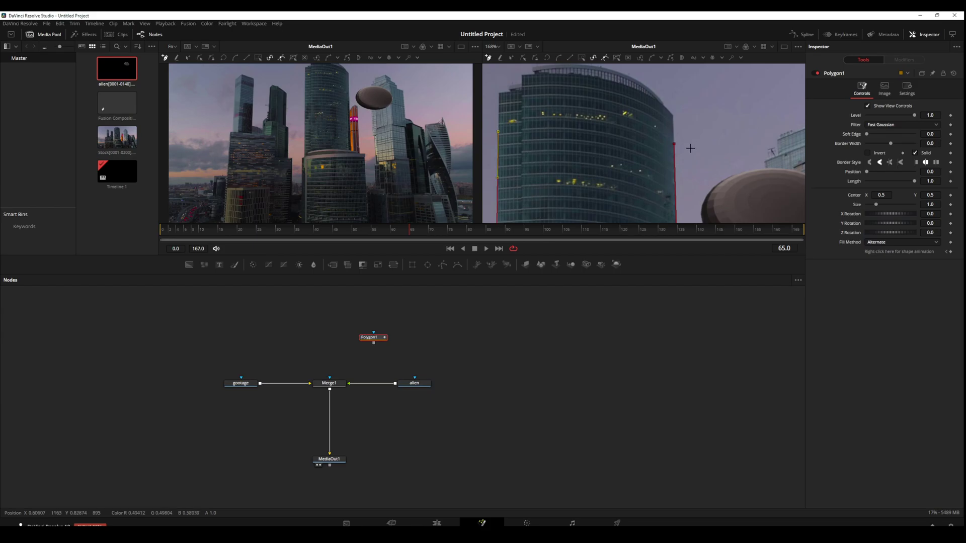
scroll(654, 163, "down", 2, "ctrl")
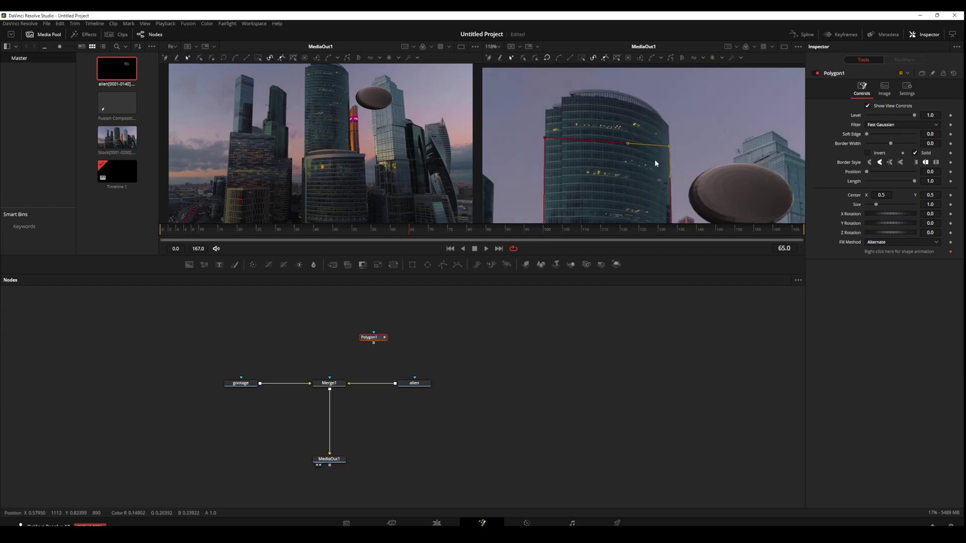
Raise the mask's upper-left corner point along the central tower's edge at frame 65.
left_click_drag(415, 231, 493, 232)
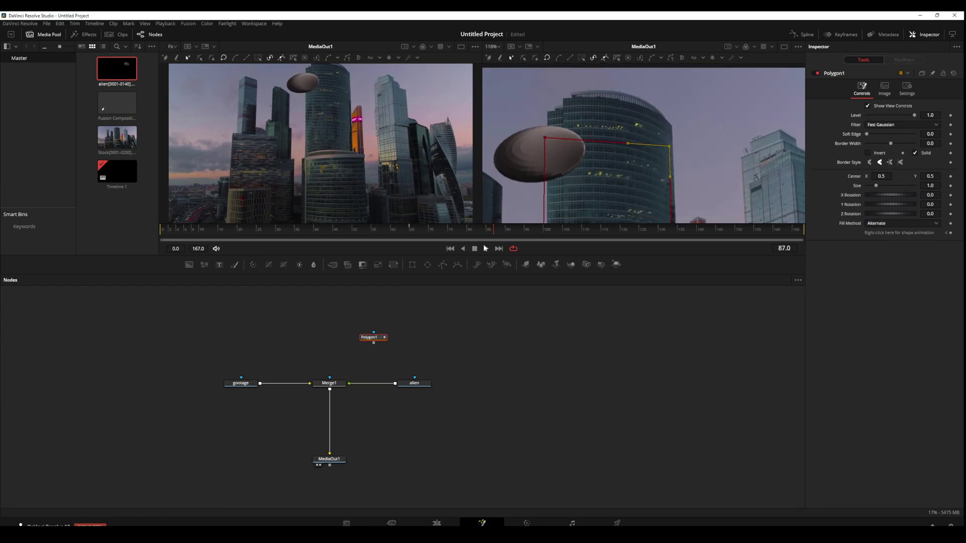
left_click(410, 233)
left_click_drag(545, 138, 547, 118)
scroll(671, 149, "up", 6, "ctrl")
scroll(692, 139, "down", 6, "ctrl")
At frame 80, move the mask's lower-right corner point out to the central tower's right edge.
left_click_drag(415, 231, 468, 234)
scroll(710, 131, "up", 4, "ctrl")
scroll(640, 89, "down", 2, "ctrl")
scroll(644, 156, "up", 4, "ctrl")
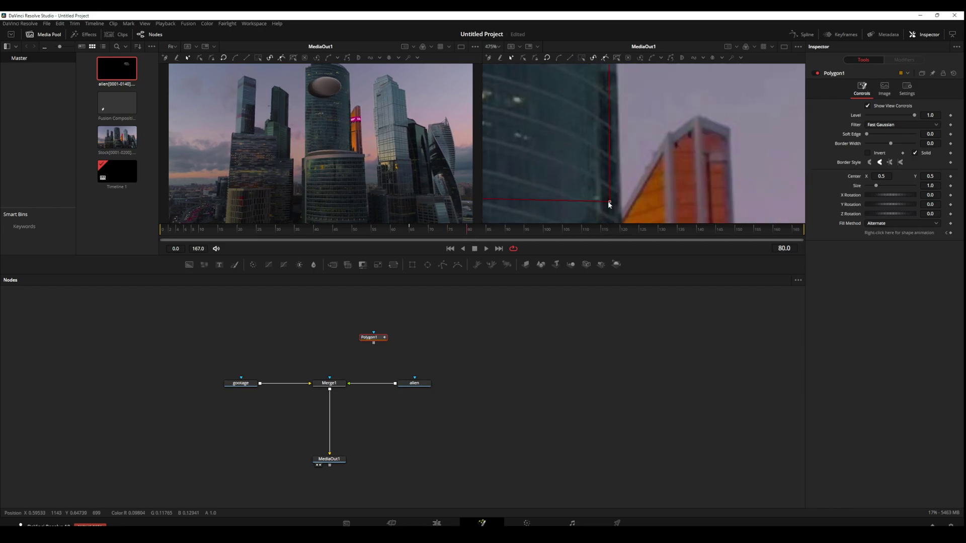
left_click_drag(609, 205, 621, 205)
scroll(622, 146, "down", 4, "ctrl")
scroll(619, 109, "up", 3, "ctrl")
scroll(351, 78, "up", 6, "ctrl")
Connect Polygon1 to the mask input of Merge1 and invert the mask.
left_click_drag(457, 232, 421, 229)
left_click_drag(373, 345, 332, 376)
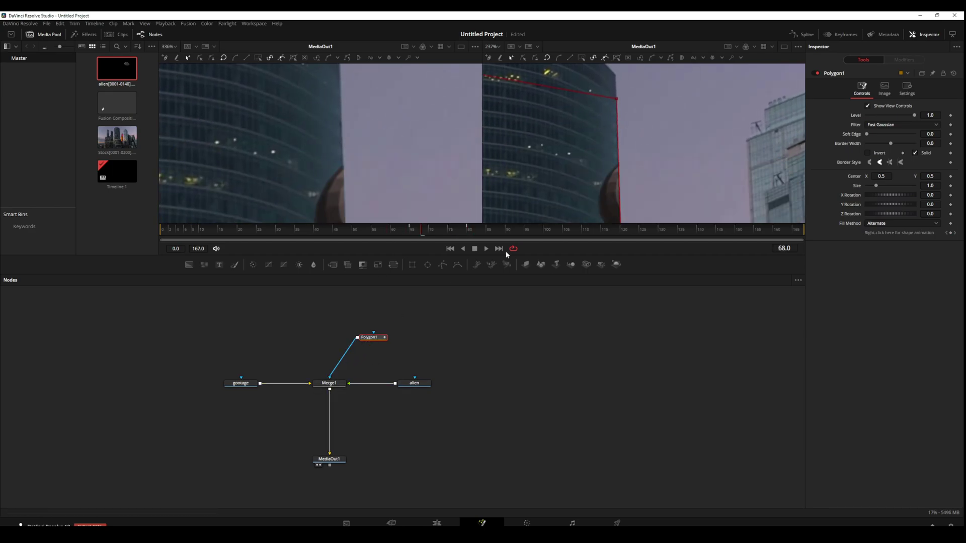
scroll(582, 197, "down", 2)
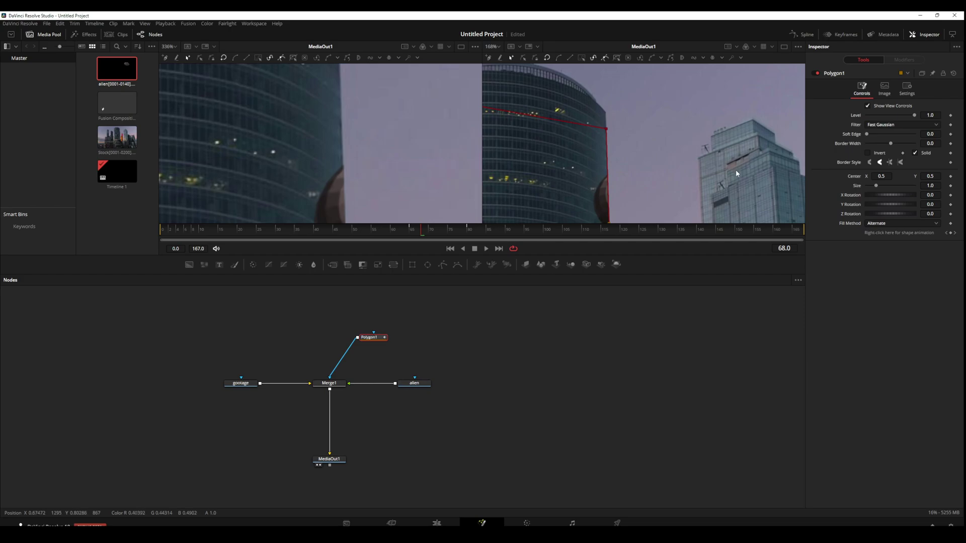
left_click(865, 152)
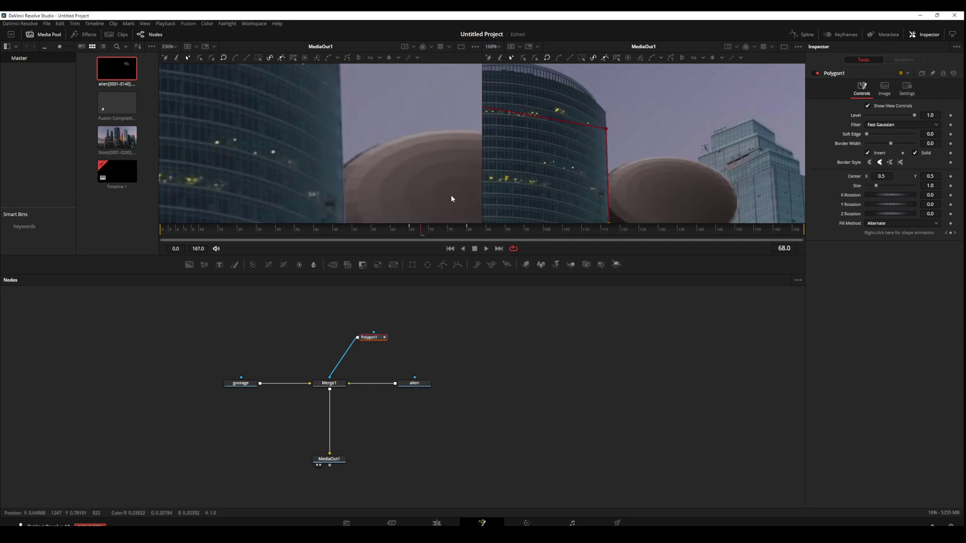
Inspect the masked saucer at the tower's edge around frame 73 and set the mask's Soft Edge to 0.0007.
left_click_drag(174, 230, 442, 230)
scroll(431, 202, "down", 2)
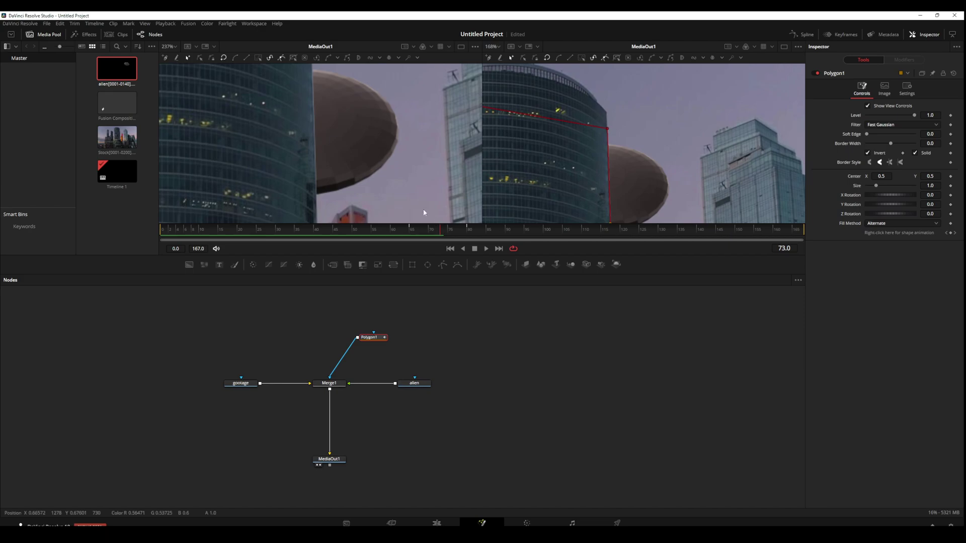
scroll(334, 126, "up", 2, "ctrl")
middle_click_drag(333, 126, 384, 151)
left_click_drag(867, 135, 867, 134)
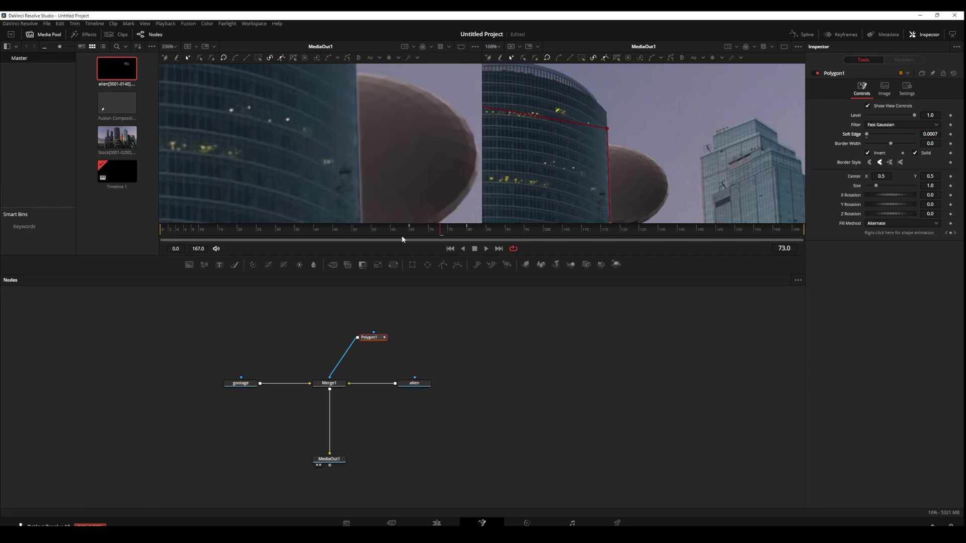
Nudge the mask's right-side corner points against the tower's edge and keep Soft Edge at 0.0007.
left_click_drag(409, 232, 466, 229)
scroll(623, 137, "up", 4, "ctrl")
left_click_drag(565, 105, 566, 106)
middle_click_drag(592, 214, 623, 96)
left_click_drag(615, 180, 614, 181)
left_click_drag(393, 231, 433, 231)
left_click_drag(867, 135, 867, 134)
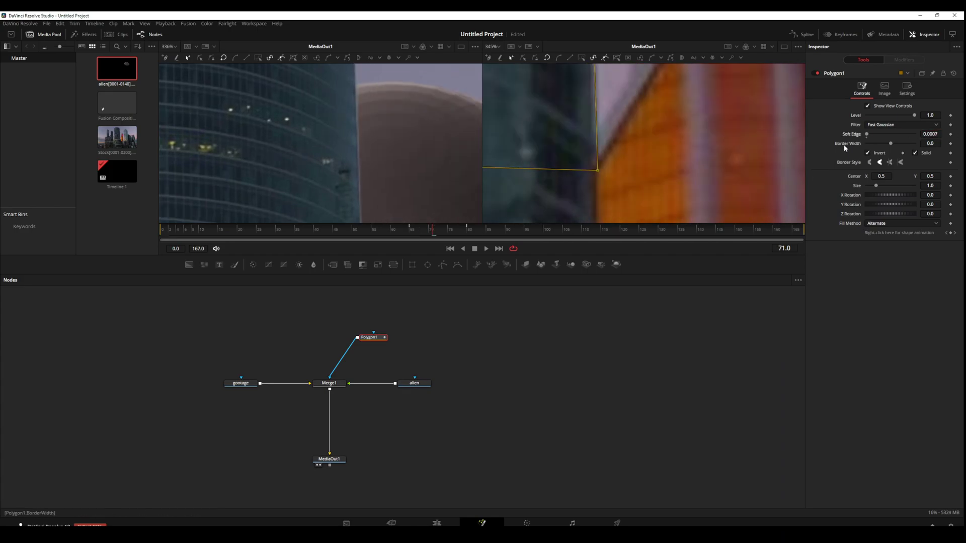
Refine the fit of the mask's right side to the tower at frame 80 and check it across the preceding frames.
scroll(441, 173, "down", 6, "ctrl")
left_click_drag(433, 234, 467, 232)
scroll(423, 181, "up", 6, "ctrl")
scroll(641, 185, "down", 2, "ctrl")
middle_click_drag(635, 106, 614, 221)
middle_click_drag(592, 96, 614, 201)
left_click_drag(422, 232, 467, 240)
scroll(576, 153, "down", 4)
scroll(441, 192, "down", 6, "ctrl")
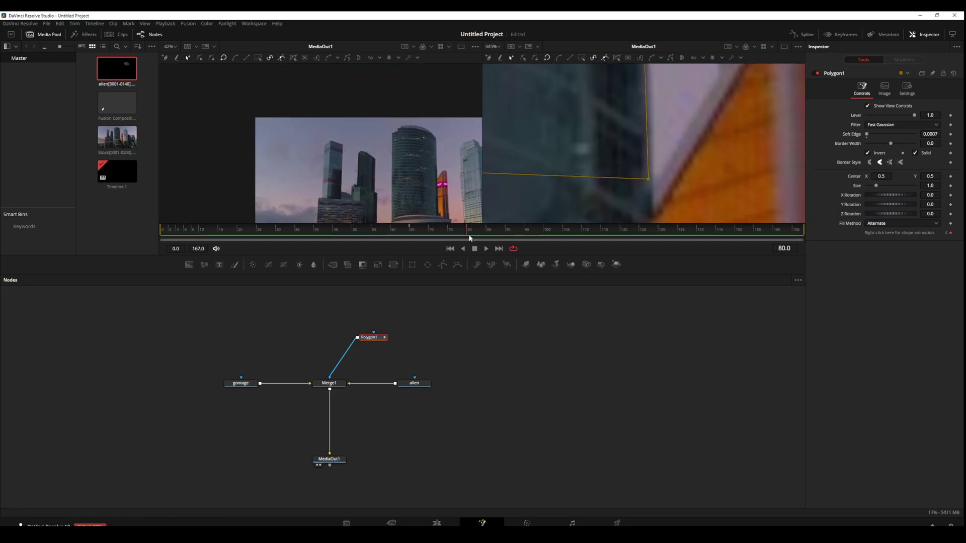
Align the mask's upper-left corner point with the central tower's left edge, then go to frame 93.
scroll(529, 173, "up", 1, "ctrl")
scroll(529, 173, "down", 1, "ctrl")
middle_click_drag(530, 173, 557, 240)
scroll(536, 186, "up", 1, "ctrl")
middle_click_drag(536, 186, 542, 221)
scroll(543, 144, "up", 1, "ctrl")
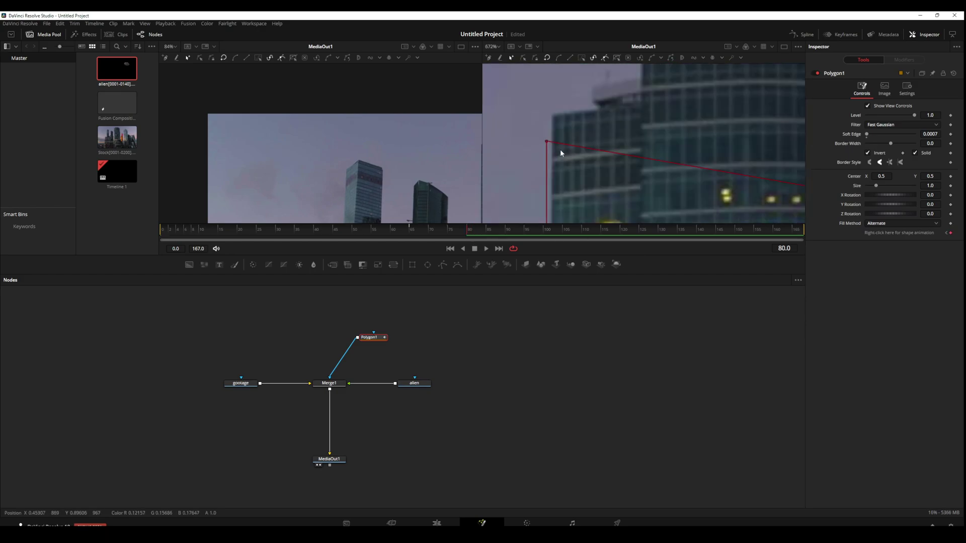
scroll(438, 213, "up", 4)
left_click(520, 237)
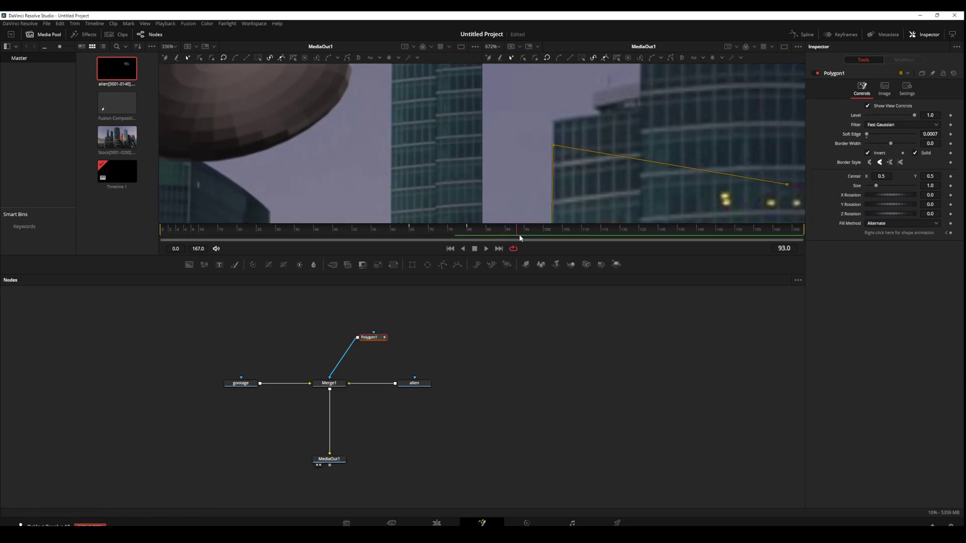
Fit the mask's lower-left corner point to the tower's left edge at frame 93 and check the saucer at frame 90.
scroll(564, 187, "up", 3)
left_click(509, 234)
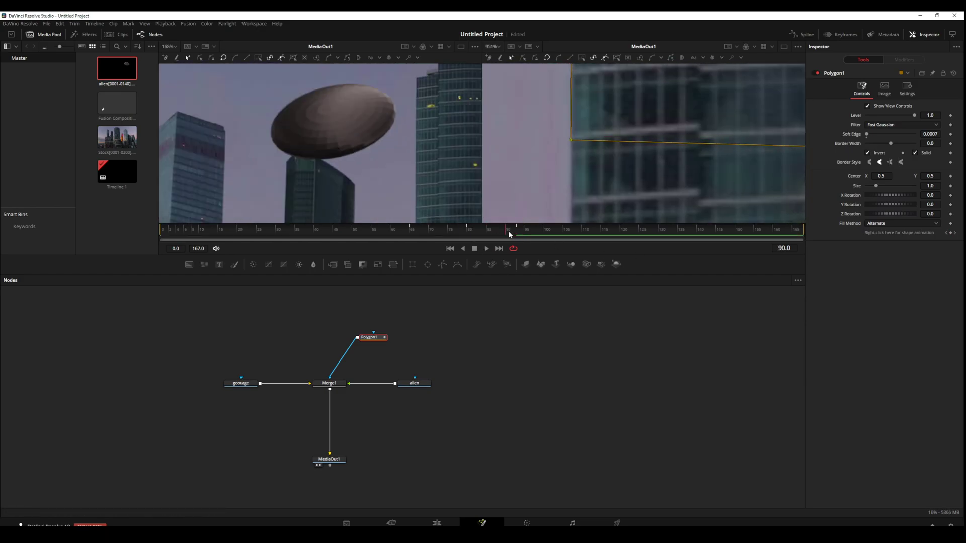
mouse_move(508, 234)
left_mouse_down()
mouse_move(455, 233)
mouse_move(529, 224)
mouse_move(509, 222)
left_mouse_up()
scroll(552, 173, "down", 8)
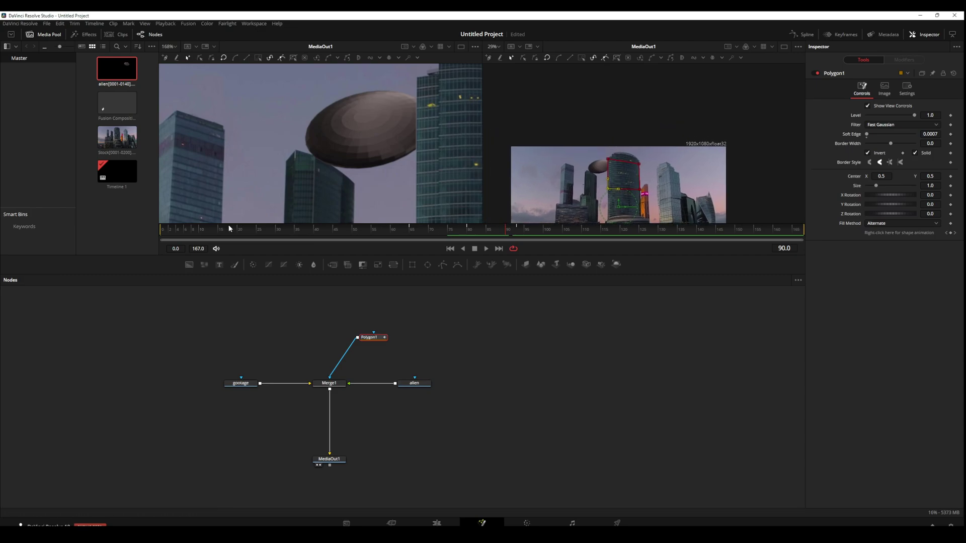
Keyframe the mask's Solid option off at frame 66 and on at frame 67, and scrub through the shot to check it.
left_click_drag(194, 234, 177, 234)
scroll(352, 186, "down", 6)
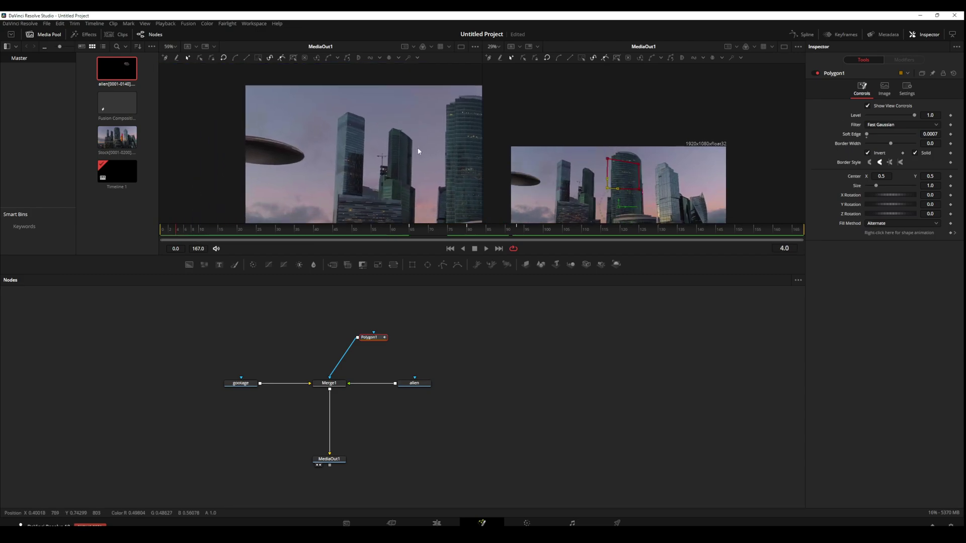
middle_click_drag(318, 164, 278, 157)
left_click_drag(162, 236, 259, 240)
left_click(913, 153)
left_click_drag(239, 238, 416, 223)
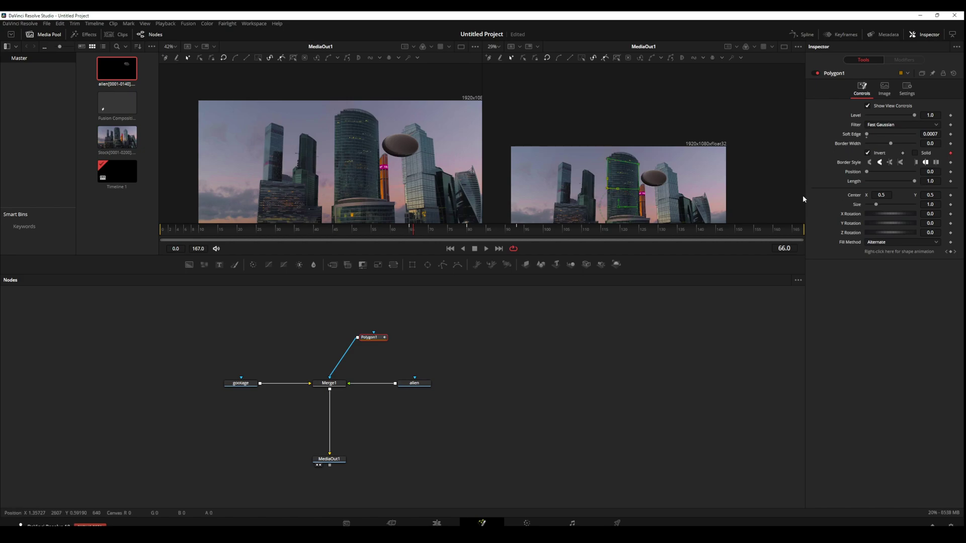
key("Right")
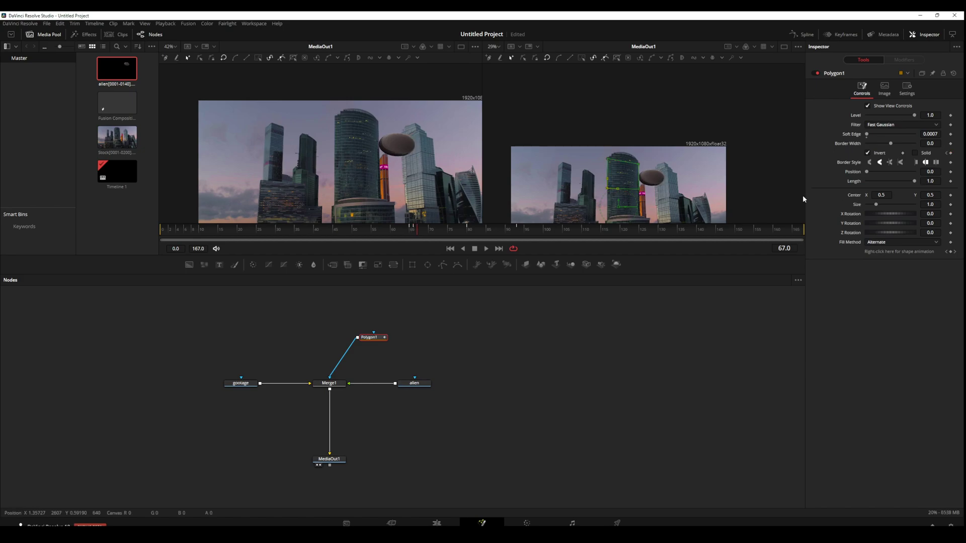
left_click(914, 152)
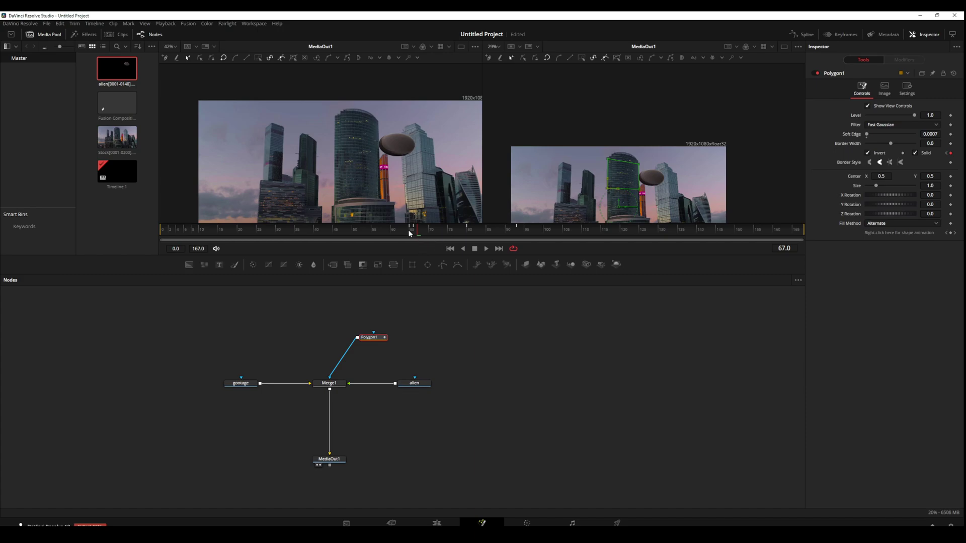
left_click_drag(415, 238, 227, 241)
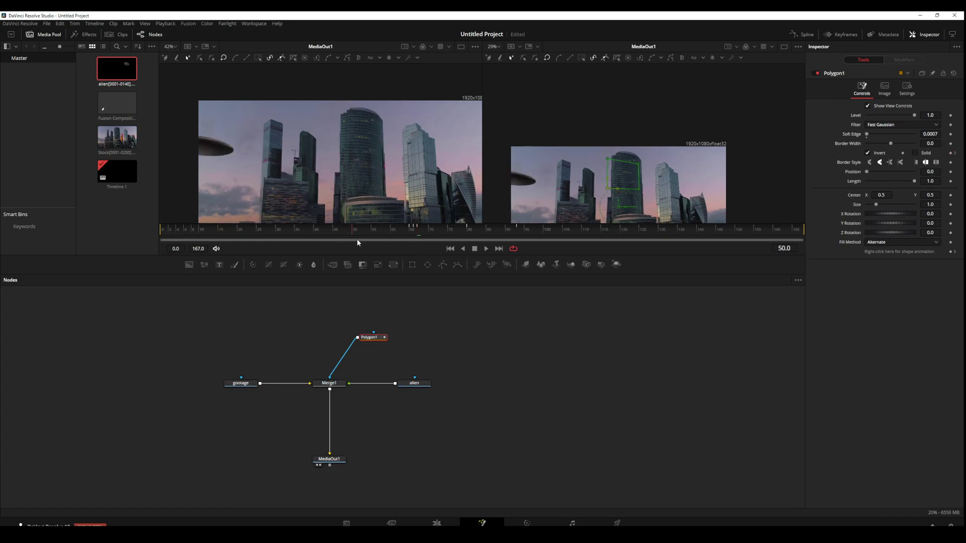
left_click_drag(359, 242, 514, 247)
Place Polygon1 directly above Merge1 and insert a Color Corrector node between the raised alien node and Merge1.
left_click_drag(359, 340, 315, 367)
left_click_drag(423, 390, 430, 358)
key("shift+space")
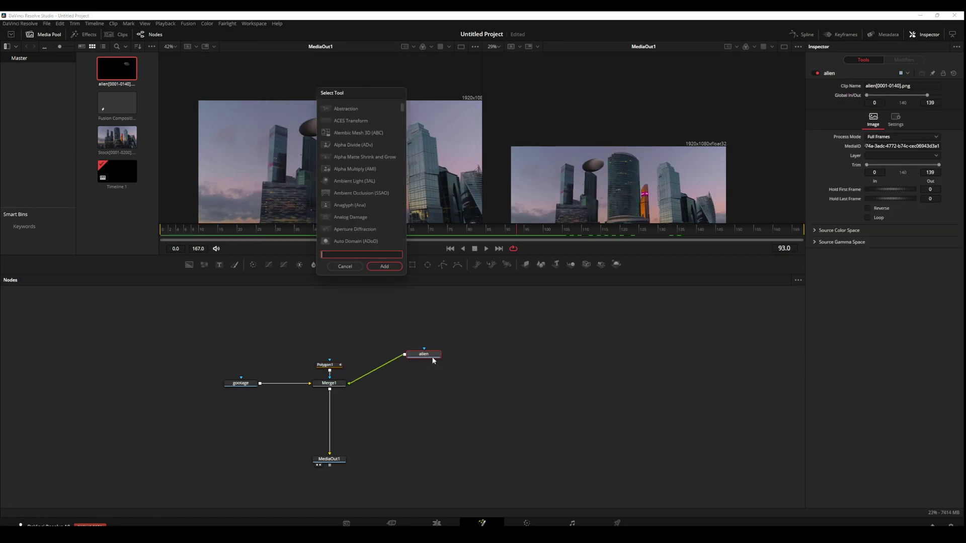
type("color")
key("Return")
key("1")
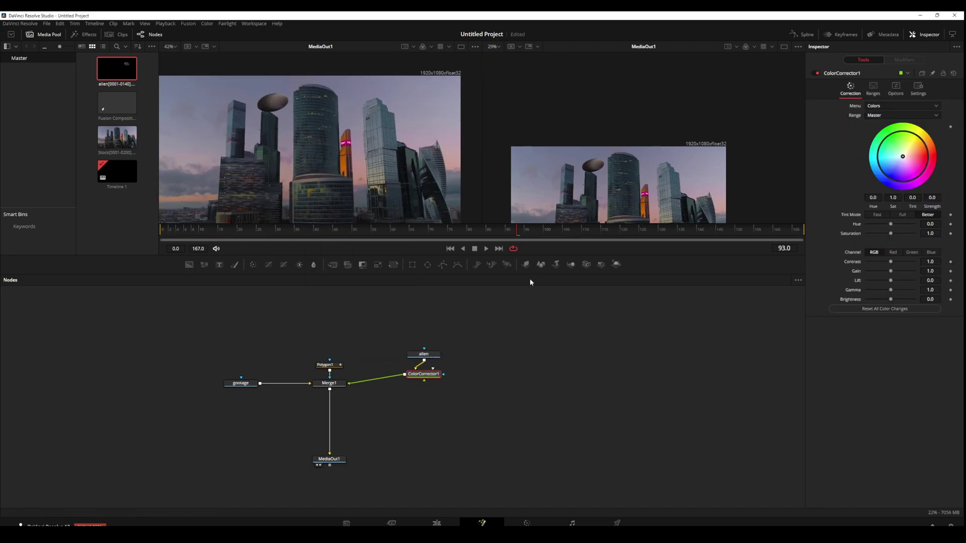
Enable Pre-Divide / Post-Multiply on ColorCorrector1 and set its contrast to 0.92 and gain to 1.44.
left_click_drag(891, 262, 899, 267)
left_click(895, 89)
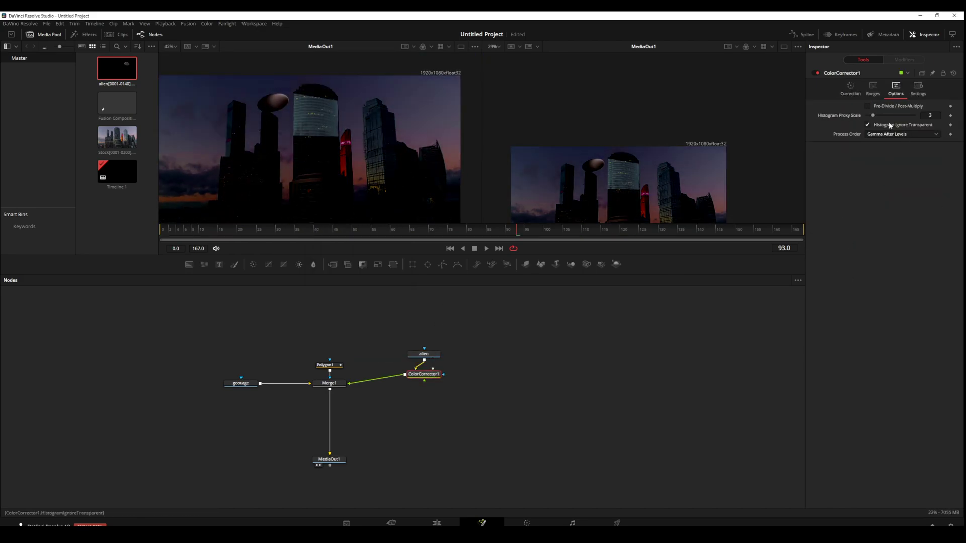
left_click(868, 106)
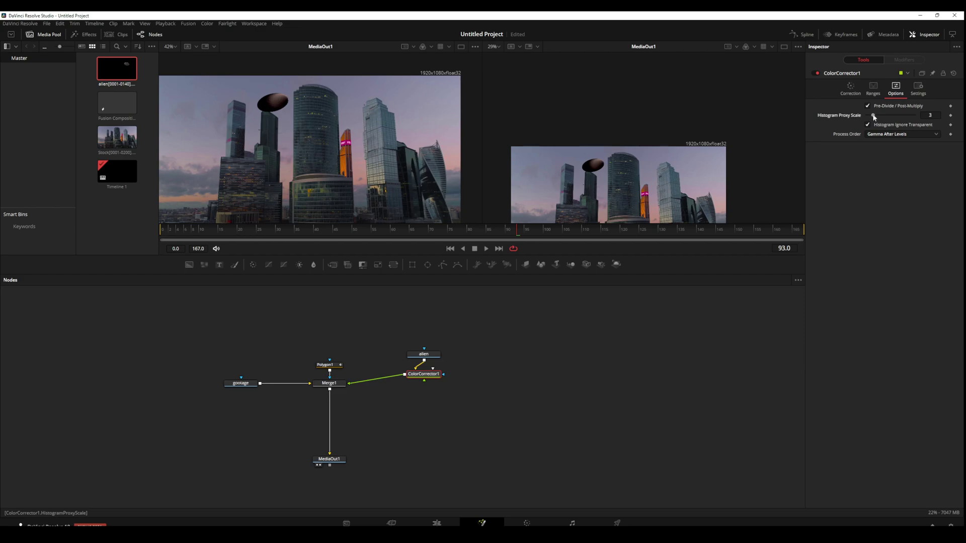
left_click(849, 89)
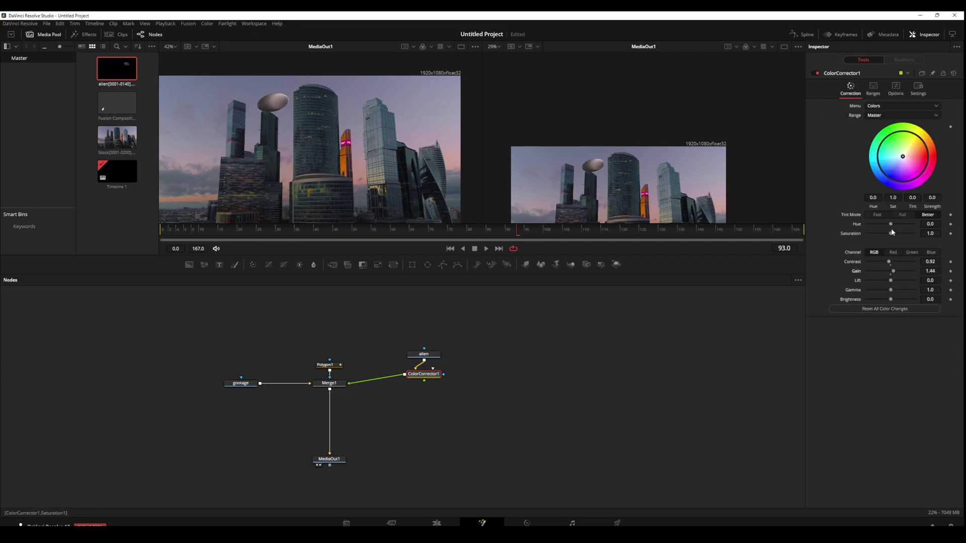
Nudge ColorCorrector1's tint slightly, and grade the clip on the Color page with adjusted log shadows and midtones, tint 14.00 and saturation 61.20.
left_click_drag(902, 157, 904, 163)
left_click(526, 523)
left_click(8, 34)
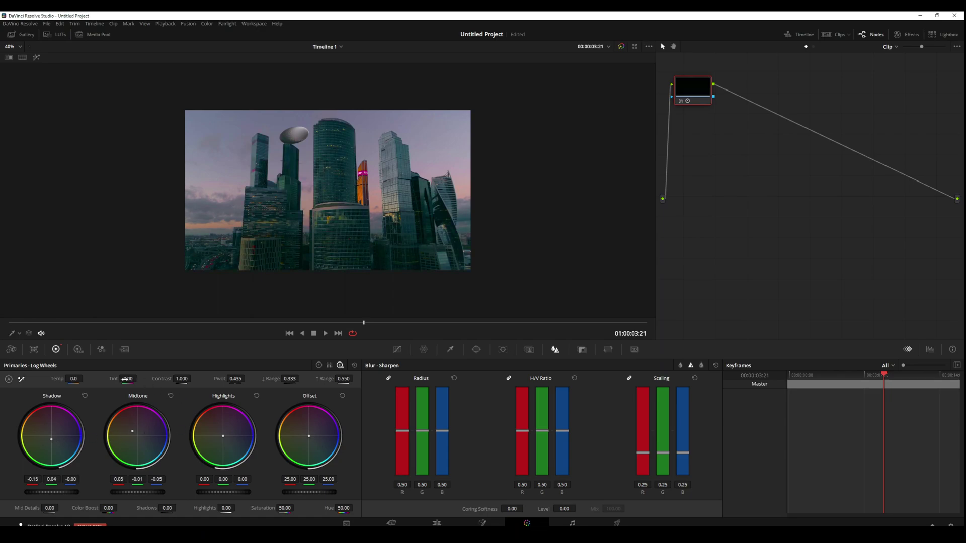
left_click_drag(284, 507, 296, 508)
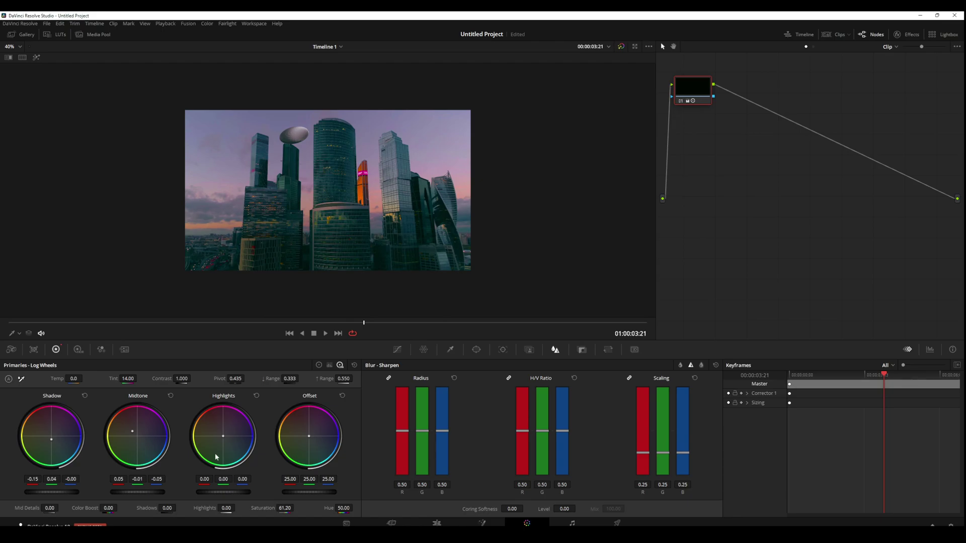
Play and scrub through the graded shot to examine the saucer's flight, its masking behind the central tower and its color match.
left_click_drag(30, 323, 203, 332)
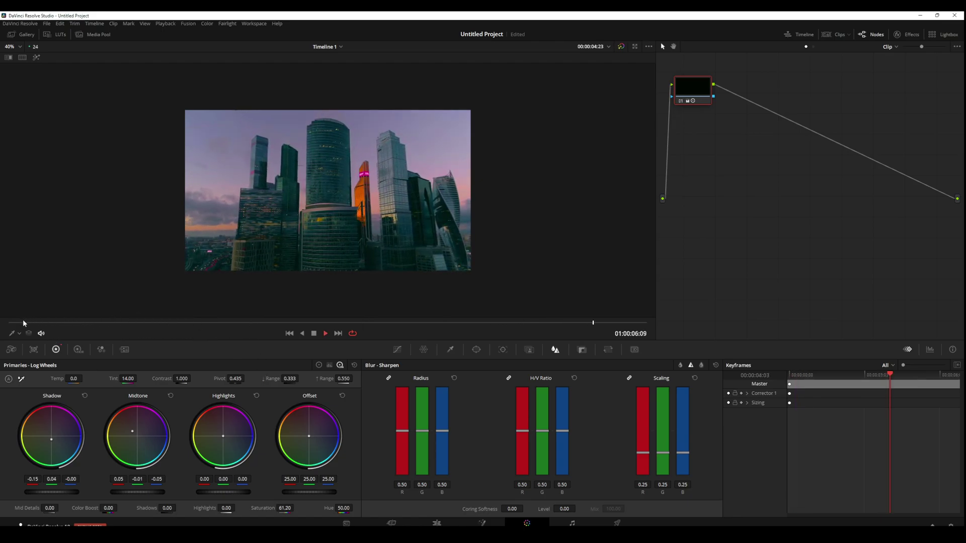
left_click_drag(12, 323, 2, 316)
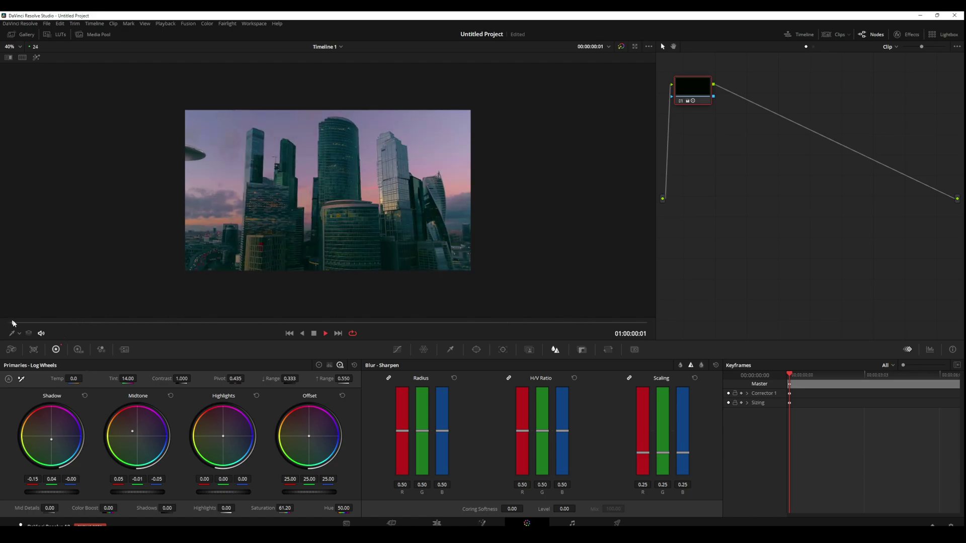
left_click_drag(93, 325, 278, 306)
left_click_drag(206, 266, 146, 224)
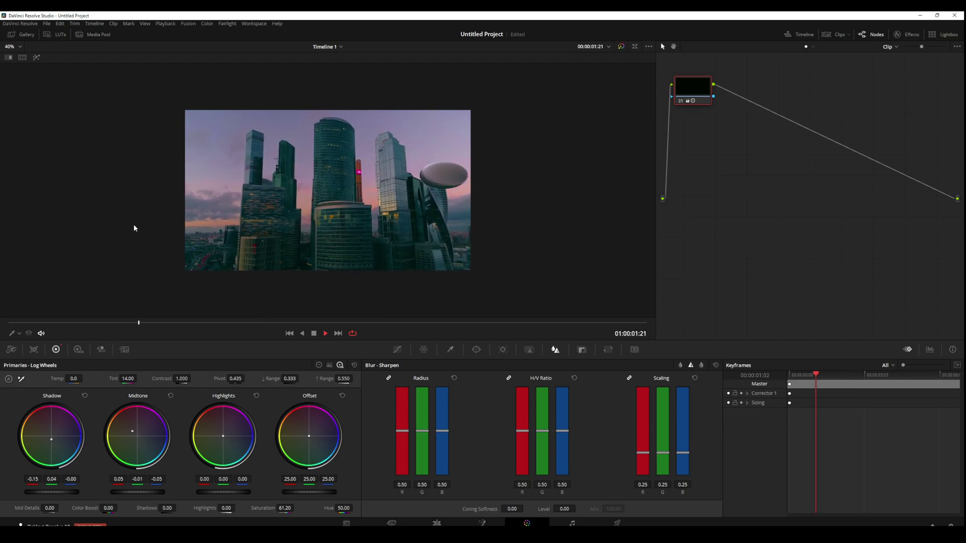
left_click_drag(79, 217, 297, 267)
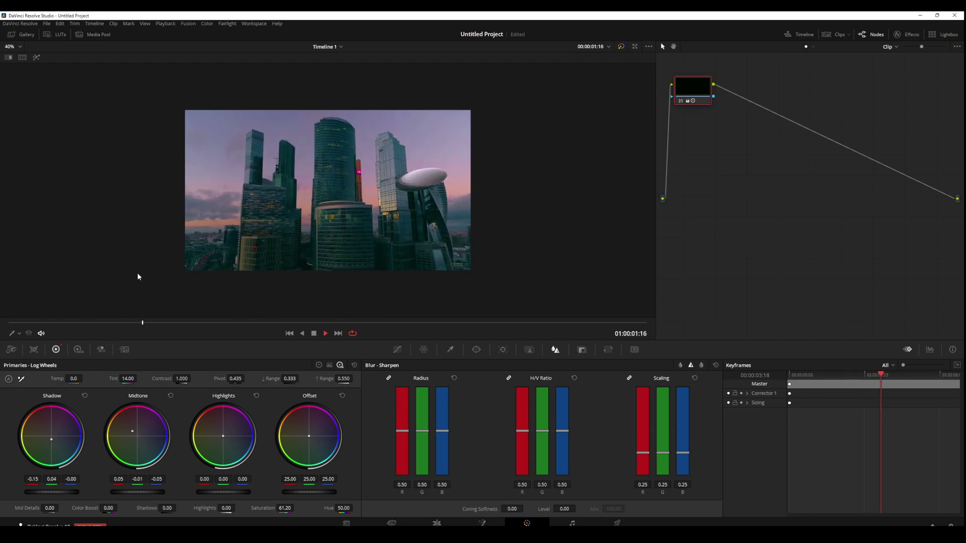
left_click_drag(132, 277, 349, 301)
scroll(378, 176, "up", 5)
left_click(104, 323)
left_click_drag(105, 324, 390, 302)
scroll(354, 211, "down", 5)
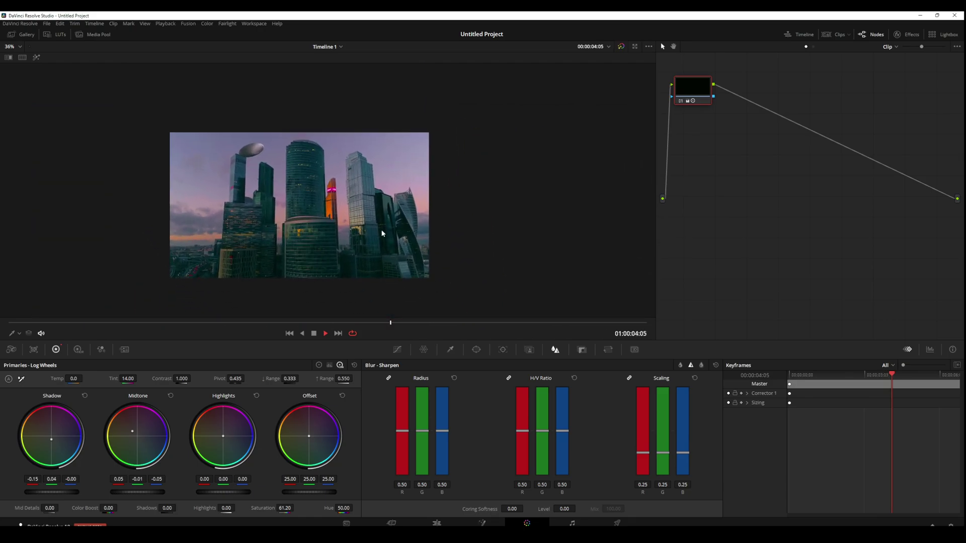